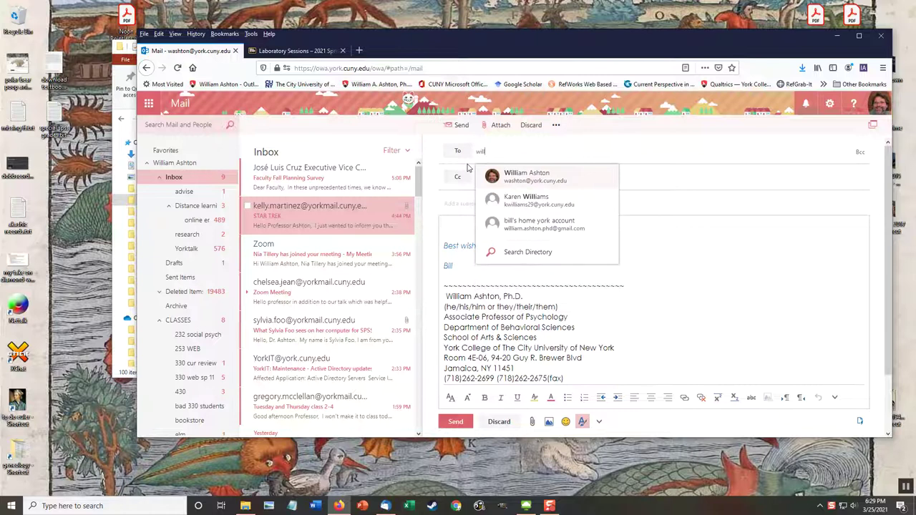
Address the email to yourself and attach week 4 twins.csv from the York Downloads folder.
{"action": "left_click", "coordinate": [553, 174]}
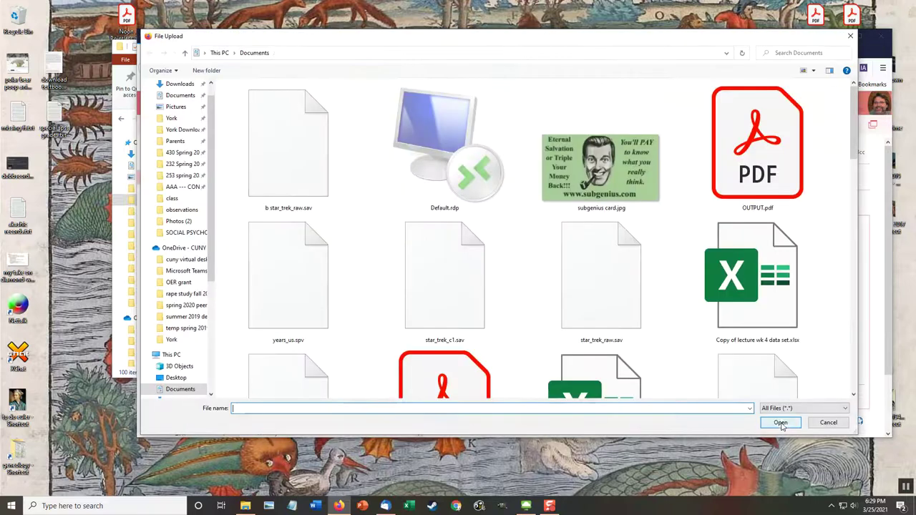
{"action": "left_click", "coordinate": [748, 264]}
{"action": "scroll", "coordinate": [677, 284], "scroll_direction": "down", "scroll_amount": 2}
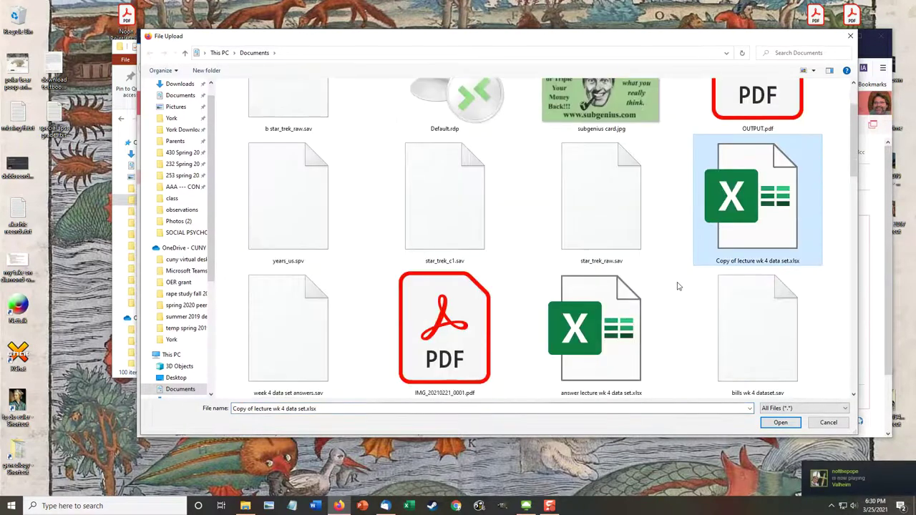
{"action": "scroll", "coordinate": [677, 284], "scroll_direction": "up", "scroll_amount": 2}
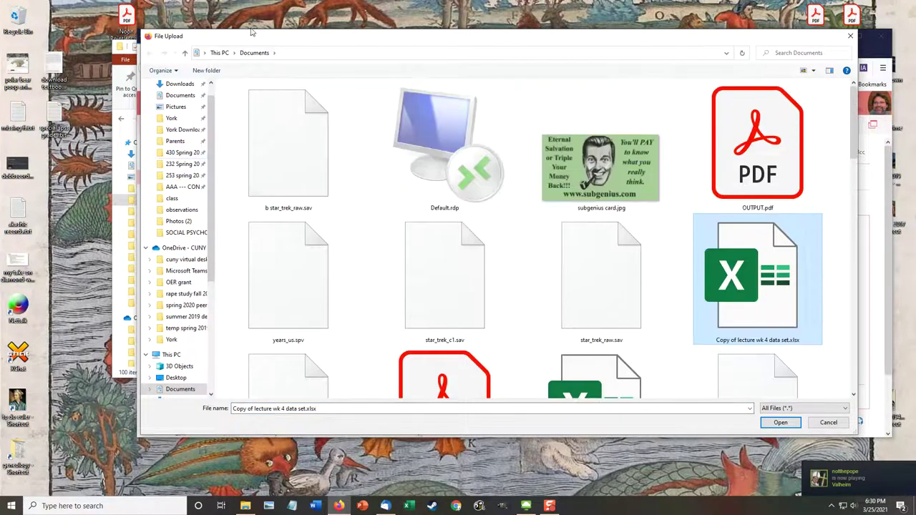
{"action": "scroll", "coordinate": [322, 207], "scroll_direction": "down", "scroll_amount": 3}
{"action": "scroll", "coordinate": [322, 207], "scroll_direction": "down", "scroll_amount": 3}
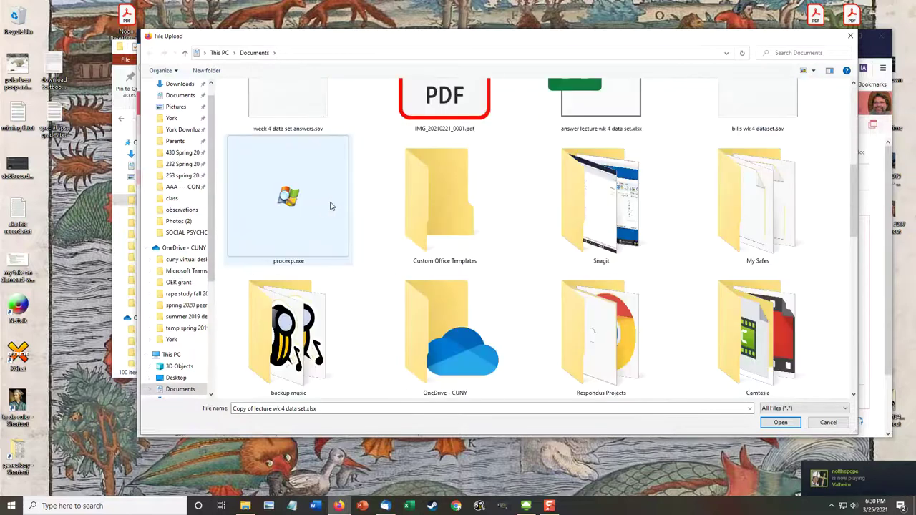
{"action": "scroll", "coordinate": [442, 198], "scroll_direction": "down", "scroll_amount": 1}
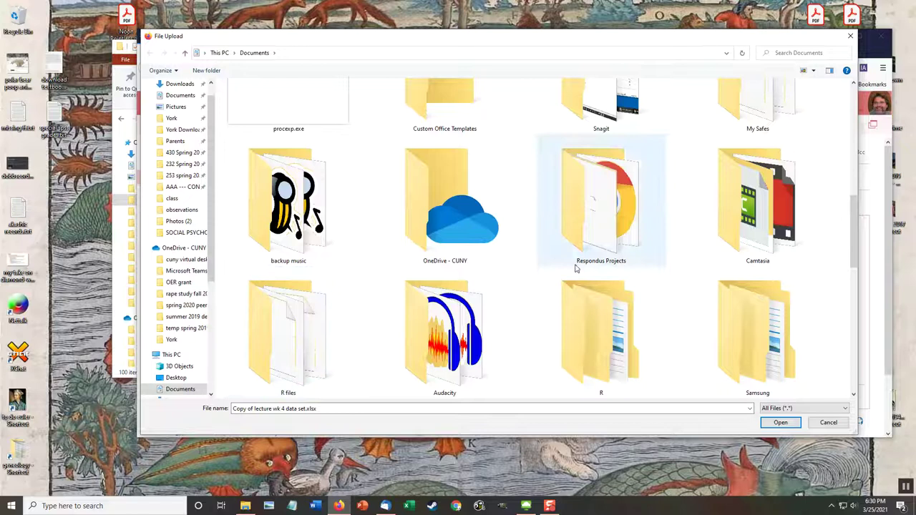
{"action": "left_click", "coordinate": [188, 130]}
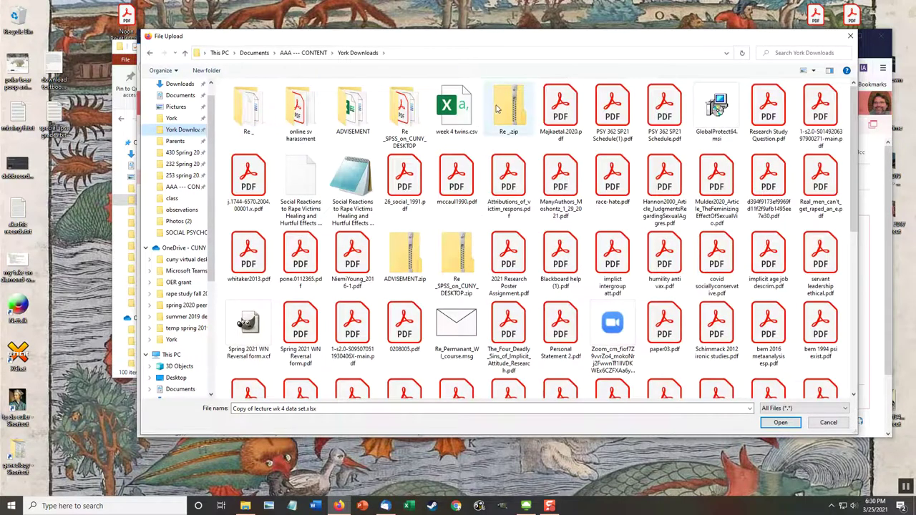
{"action": "double_click", "coordinate": [453, 115]}
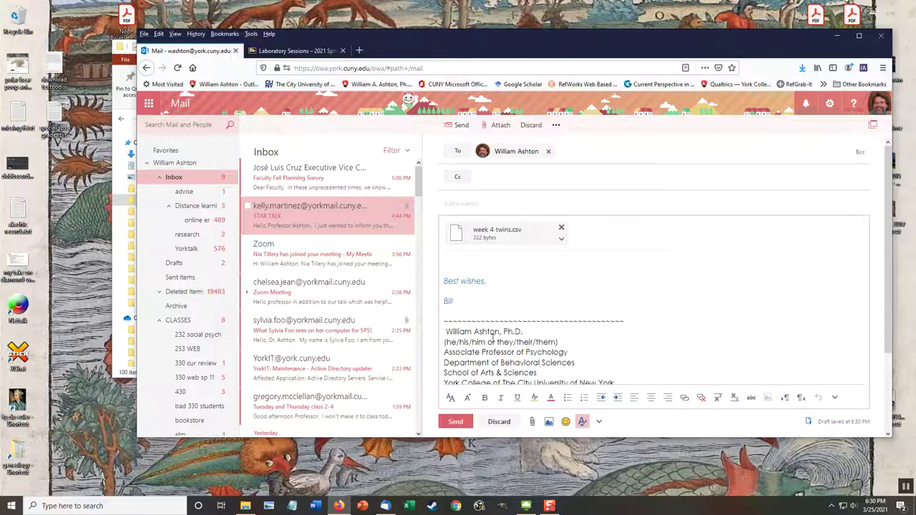
Send the message without a subject, then switch from Firefox to the remote lab desktop.
{"action": "left_click", "coordinate": [450, 423]}
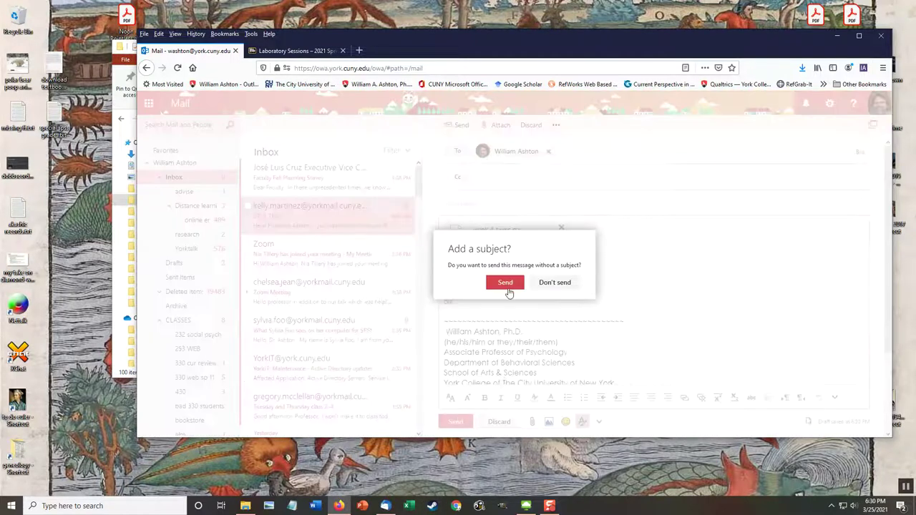
{"action": "left_click", "coordinate": [506, 287]}
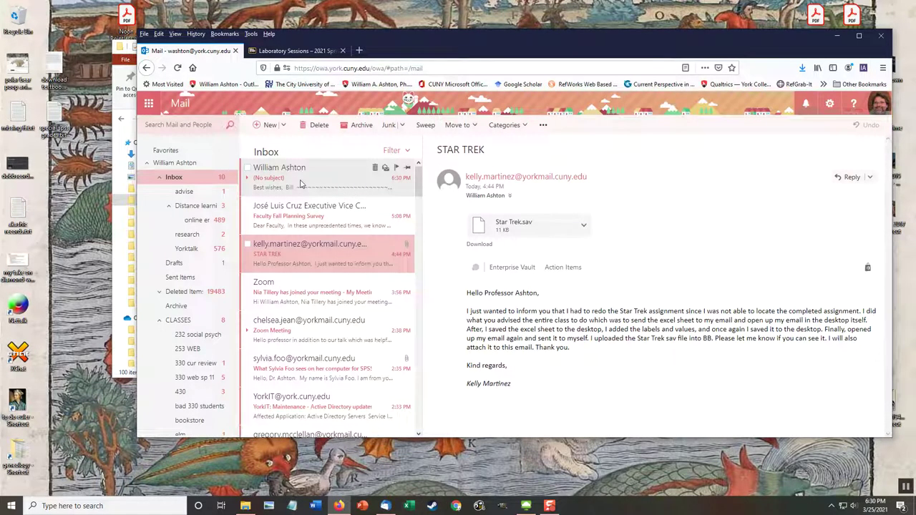
{"action": "left_click", "coordinate": [837, 35]}
{"action": "left_click", "coordinate": [526, 506]}
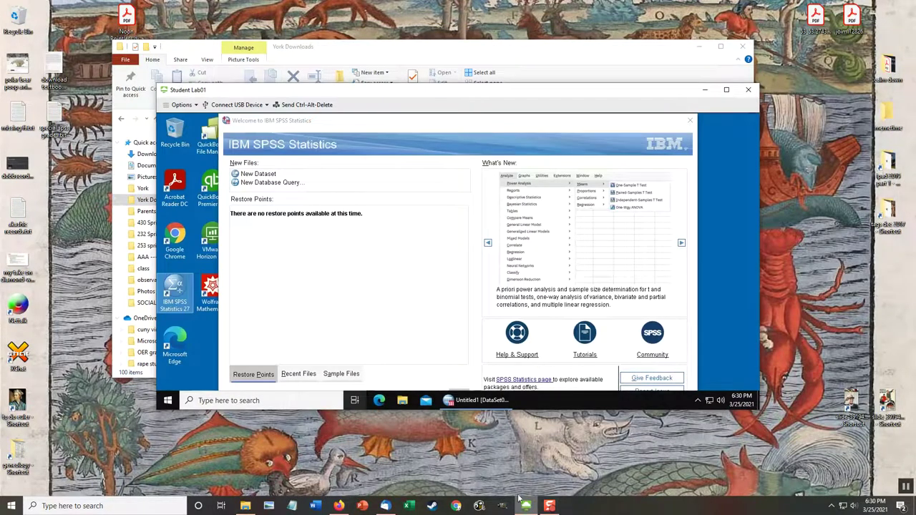
Launch Google Chrome on the remote lab desktop and search for 'york cuny email'.
{"action": "left_click_drag", "start_coordinate": [360, 94], "coordinate": [353, 75]}
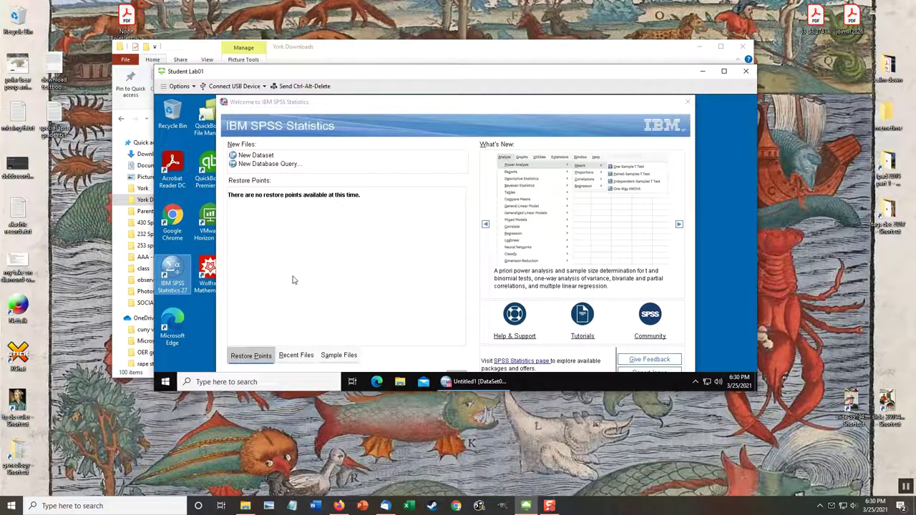
{"action": "double_click", "coordinate": [172, 224]}
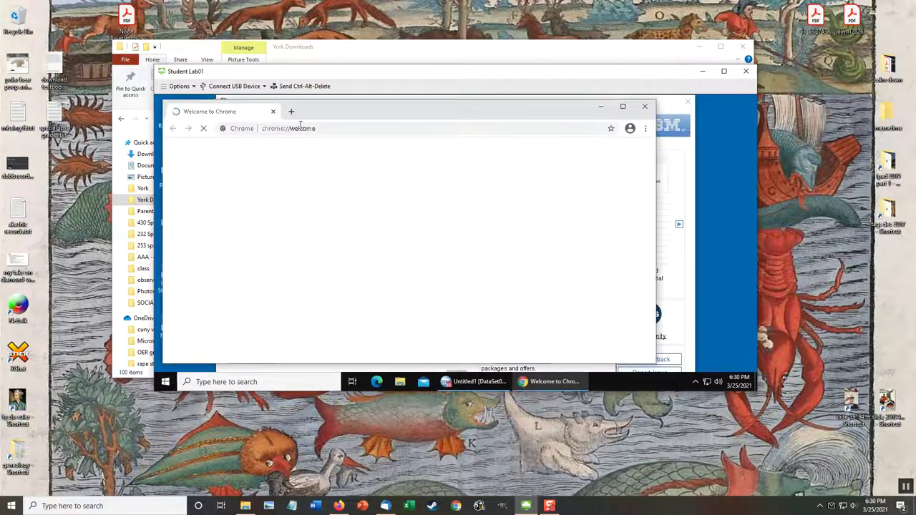
{"action": "left_click", "coordinate": [341, 128]}
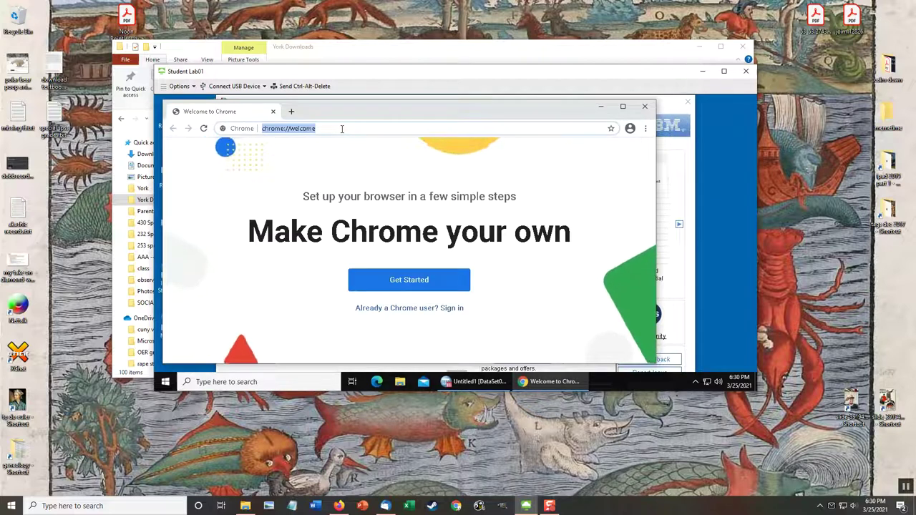
{"action": "type", "text": "york"}
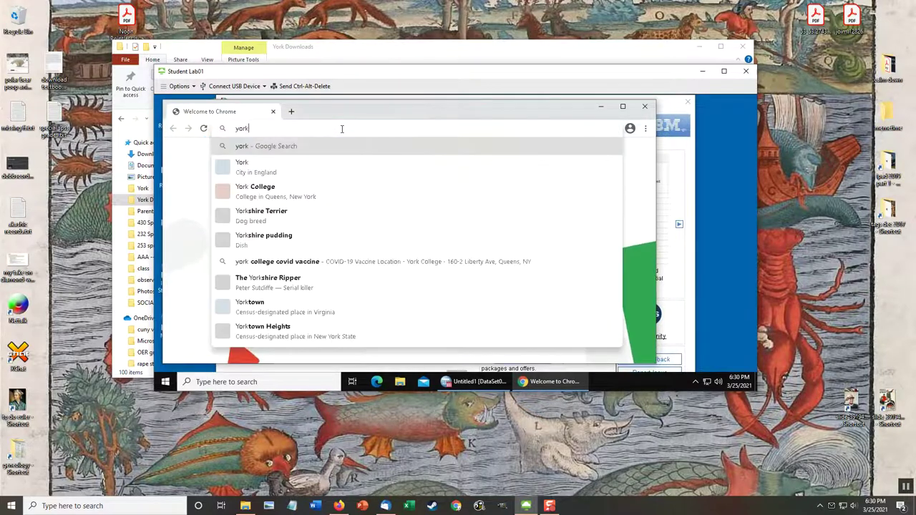
{"action": "type", "text": " cun"}
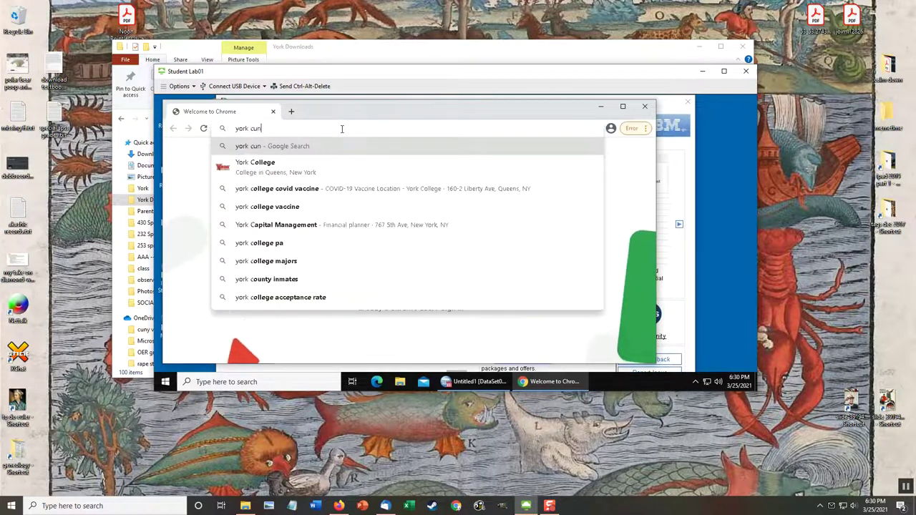
{"action": "type", "text": "y em"}
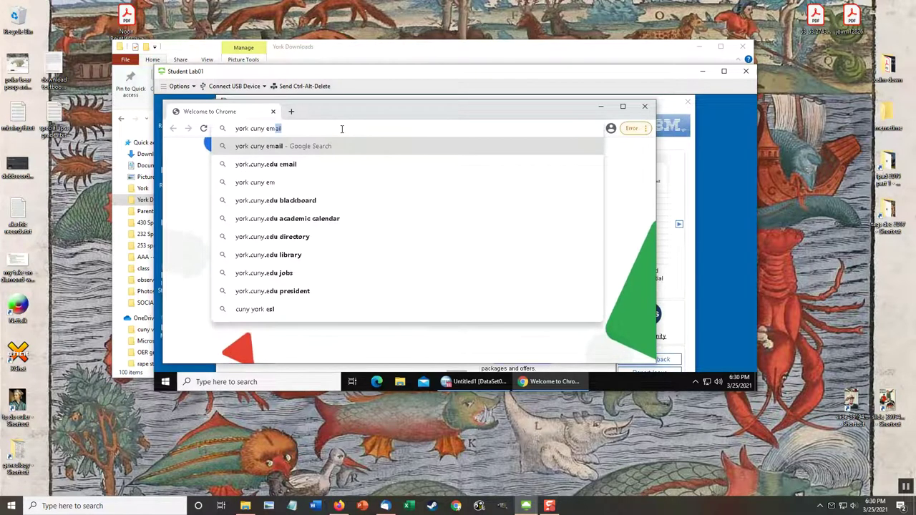
{"action": "type", "text": "ail"}
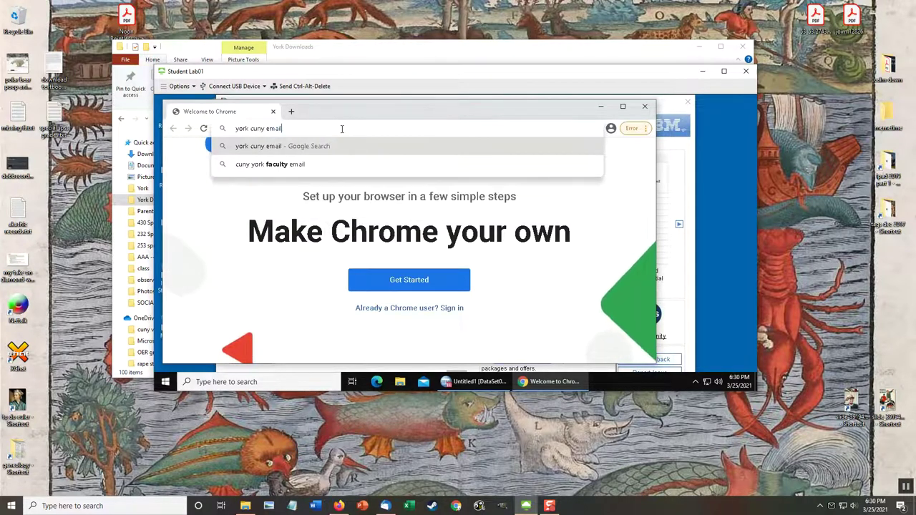
{"action": "key", "text": "Return"}
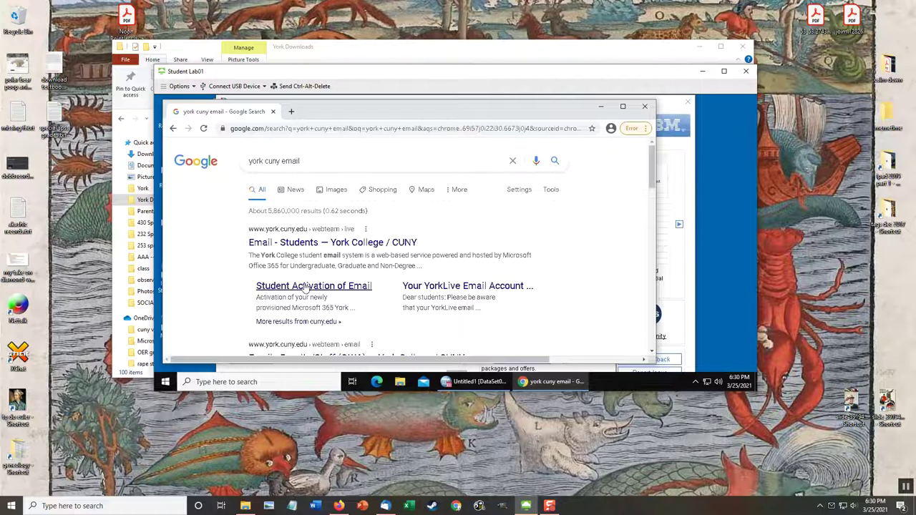
Review the 'york cuny email' results, then refine the query by adding 'facultiy'.
{"action": "scroll", "coordinate": [326, 293], "scroll_direction": "down", "scroll_amount": 3}
{"action": "scroll", "coordinate": [326, 294], "scroll_direction": "down", "scroll_amount": 5}
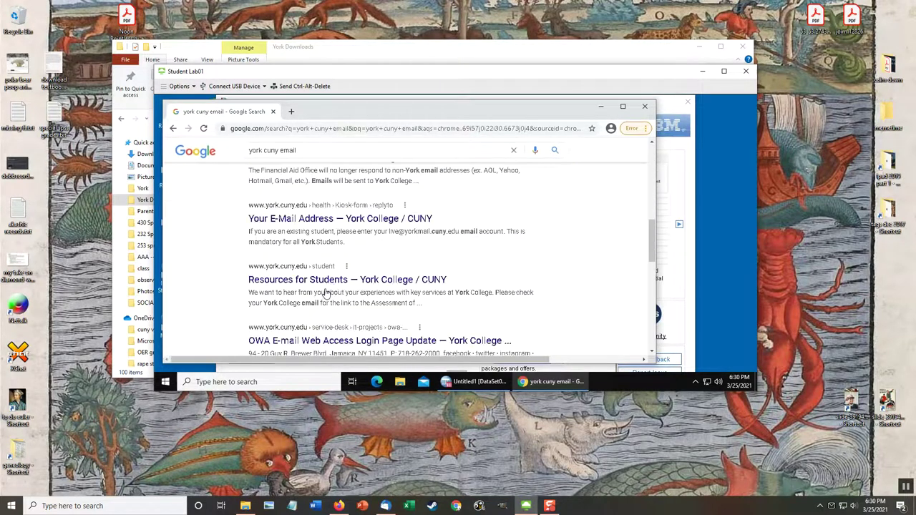
{"action": "scroll", "coordinate": [306, 222], "scroll_direction": "down", "scroll_amount": 3}
{"action": "scroll", "coordinate": [306, 223], "scroll_direction": "down", "scroll_amount": 5}
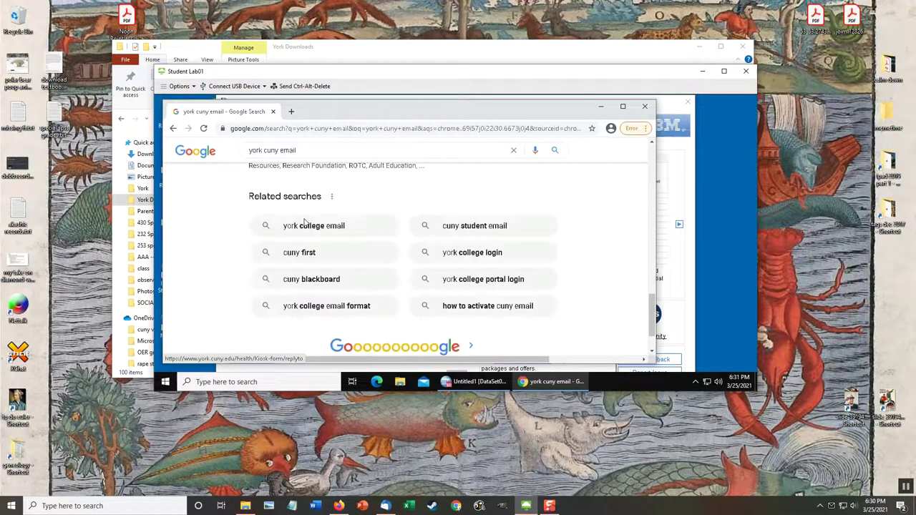
{"action": "scroll", "coordinate": [306, 223], "scroll_direction": "up", "scroll_amount": 15}
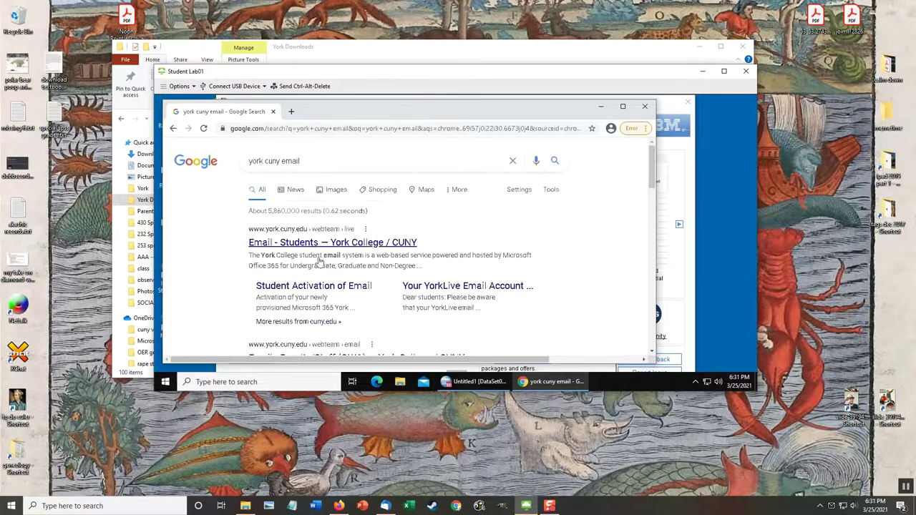
{"action": "scroll", "coordinate": [286, 297], "scroll_direction": "down", "scroll_amount": 3}
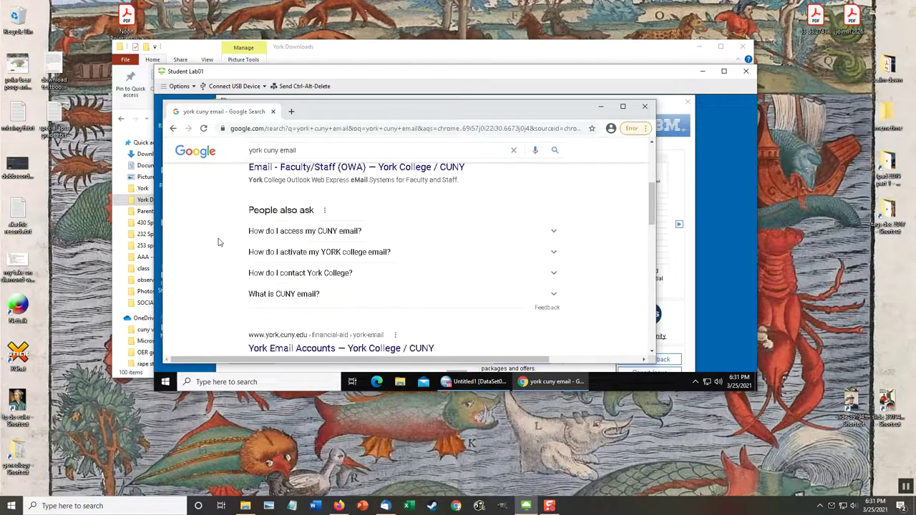
{"action": "scroll", "coordinate": [219, 242], "scroll_direction": "down", "scroll_amount": 3}
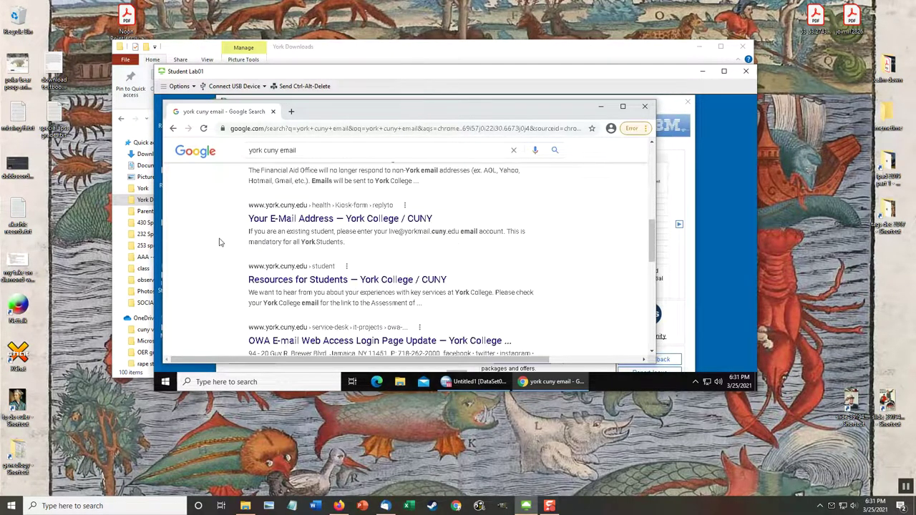
{"action": "scroll", "coordinate": [228, 280], "scroll_direction": "up", "scroll_amount": 6}
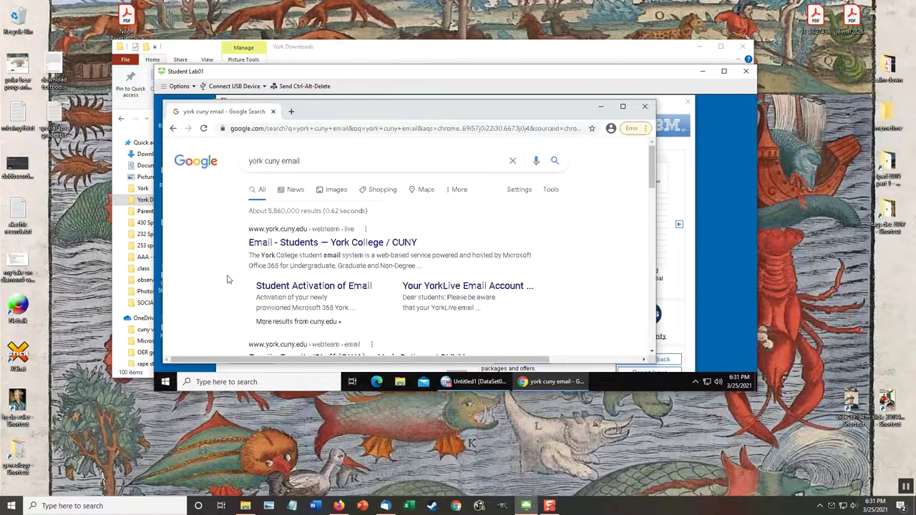
{"action": "scroll", "coordinate": [227, 279], "scroll_direction": "down", "scroll_amount": 5}
{"action": "scroll", "coordinate": [228, 280], "scroll_direction": "up", "scroll_amount": 5}
{"action": "left_click", "coordinate": [327, 163]}
{"action": "type", "text": "fac"}
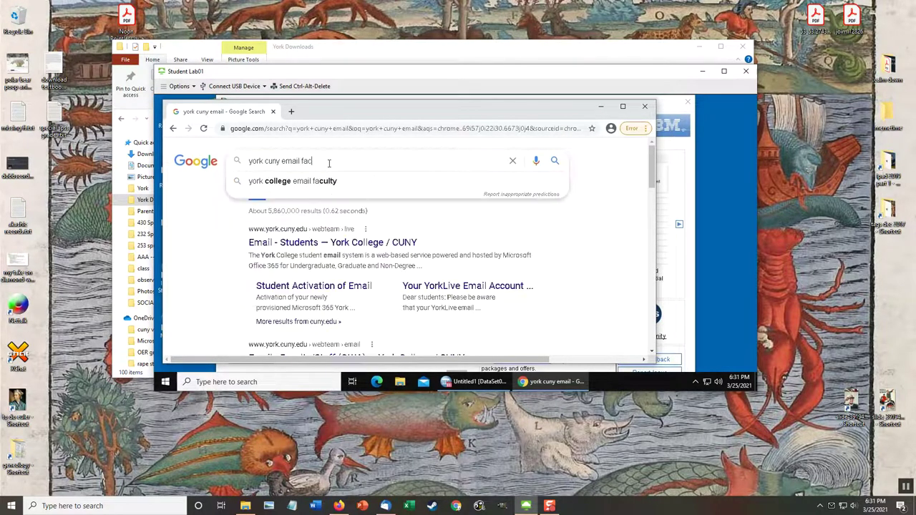
{"action": "type", "text": "ultiy"}
{"action": "key", "text": "Return"}
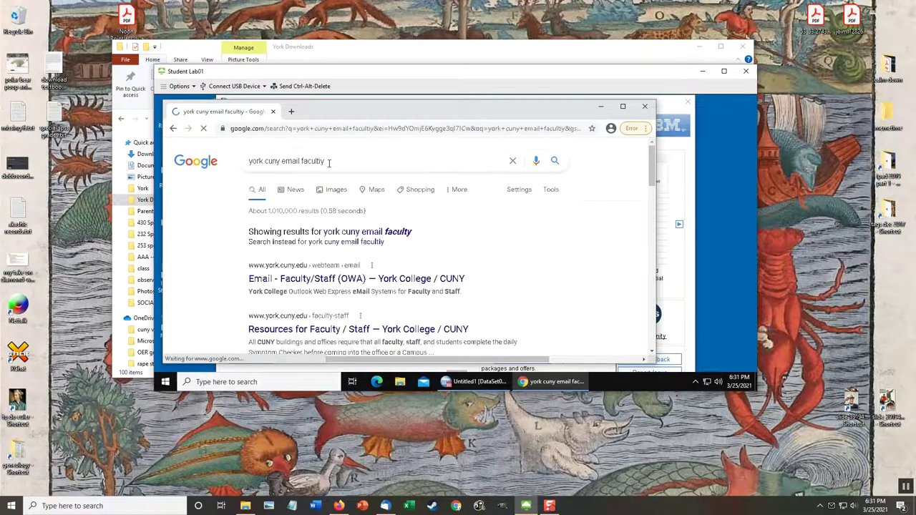
Open the York College Email – Faculty/Staff page and its Faculty/Staff Web Access login.
{"action": "left_click", "coordinate": [333, 234]}
{"action": "left_click", "coordinate": [266, 241]}
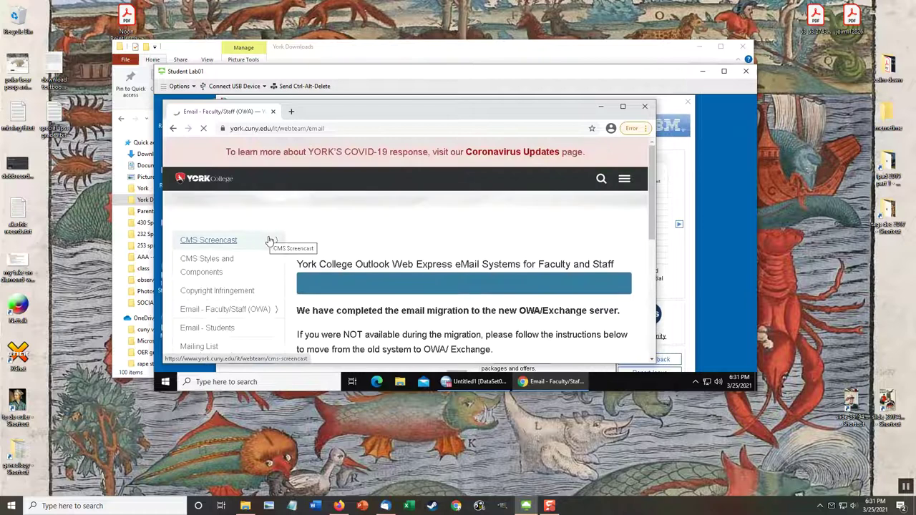
{"action": "scroll", "coordinate": [450, 293], "scroll_direction": "down", "scroll_amount": 3}
{"action": "scroll", "coordinate": [450, 292], "scroll_direction": "up", "scroll_amount": 3}
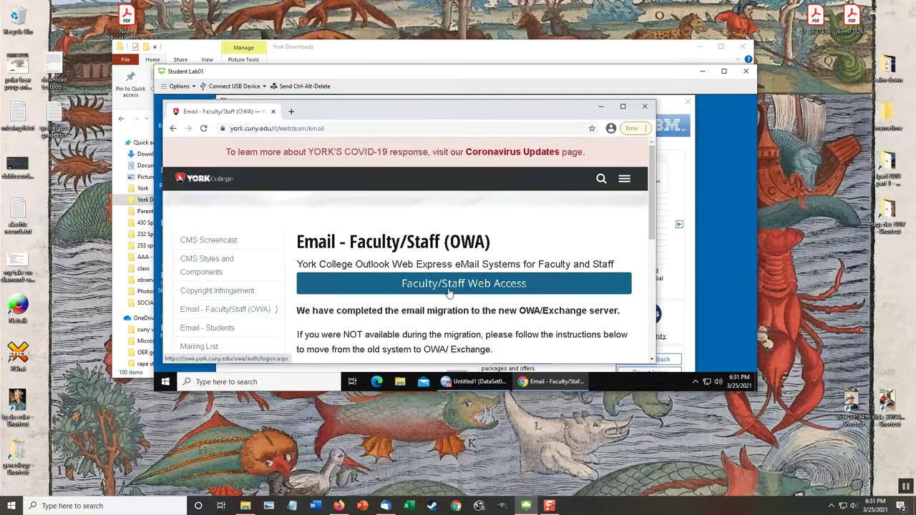
{"action": "left_click", "coordinate": [449, 292]}
Enter the network username and password and submit the York College login.
{"action": "left_click", "coordinate": [340, 319]}
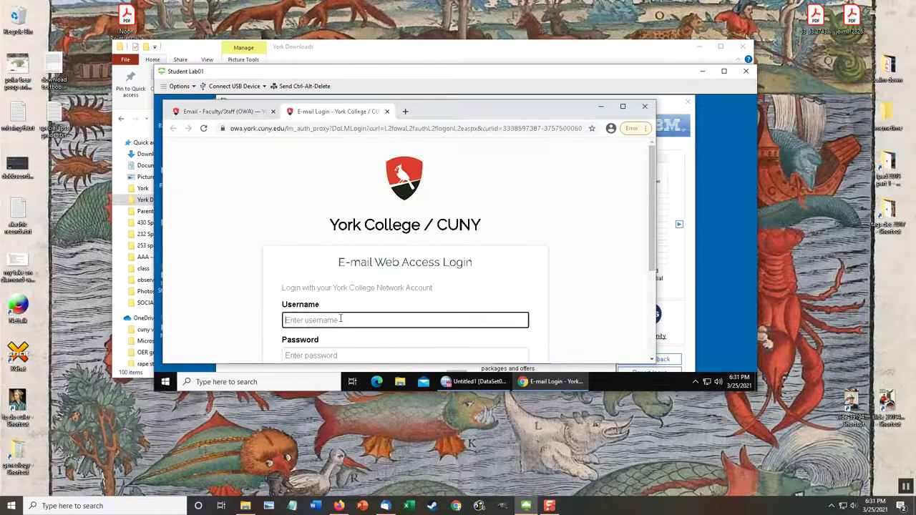
{"action": "key", "text": "Tab"}
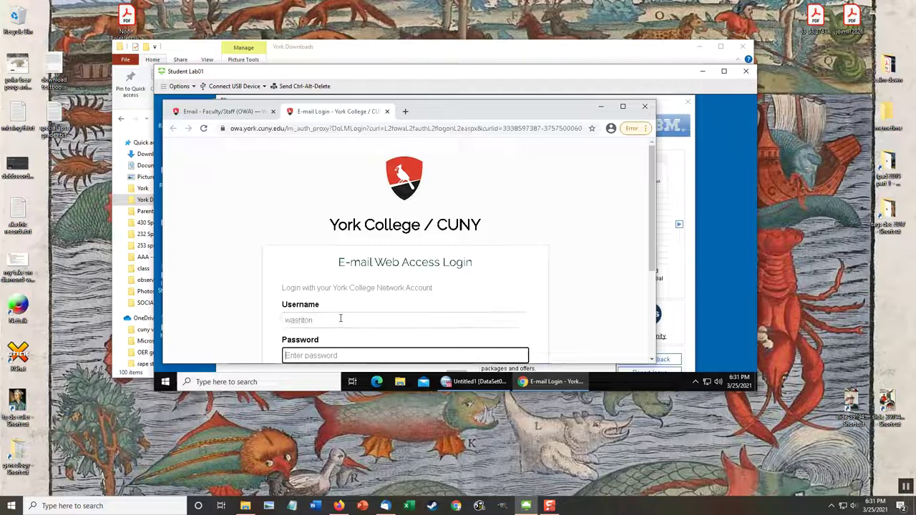
{"action": "type", "text": "**"}
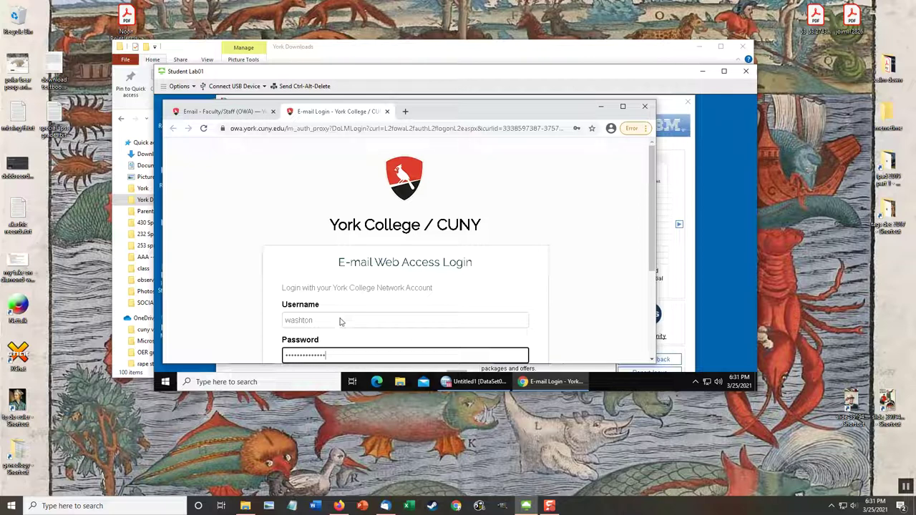
{"action": "key", "text": "Return"}
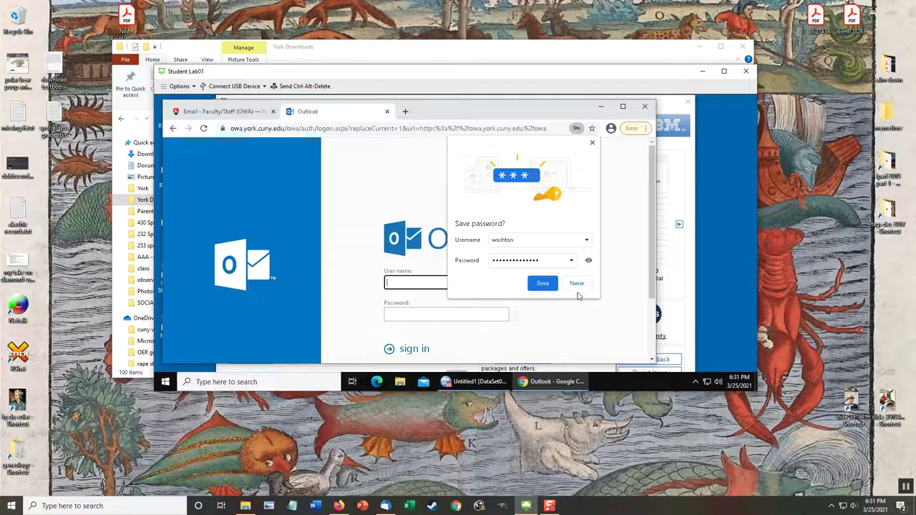
Decline Chrome's password saving, then enter the Outlook password and sign in.
{"action": "left_click", "coordinate": [577, 283]}
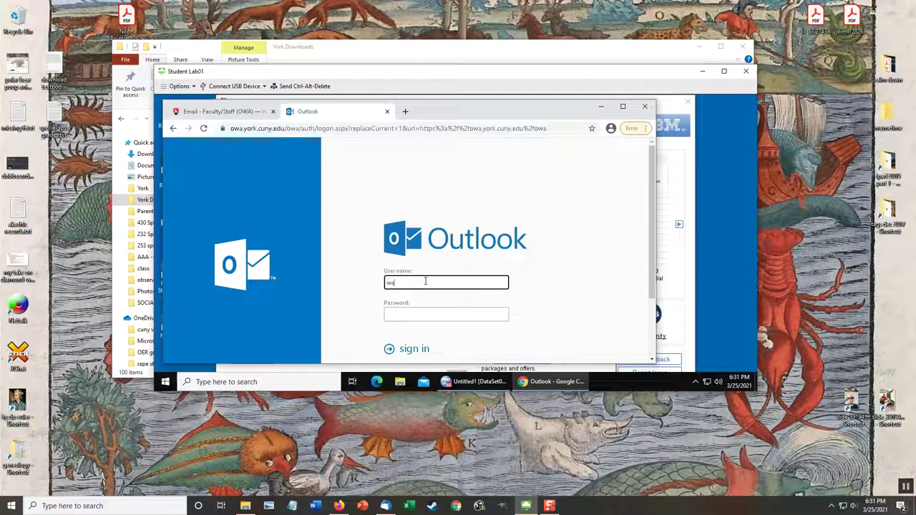
{"action": "key", "text": "Tab"}
{"action": "type", "text": "••"}
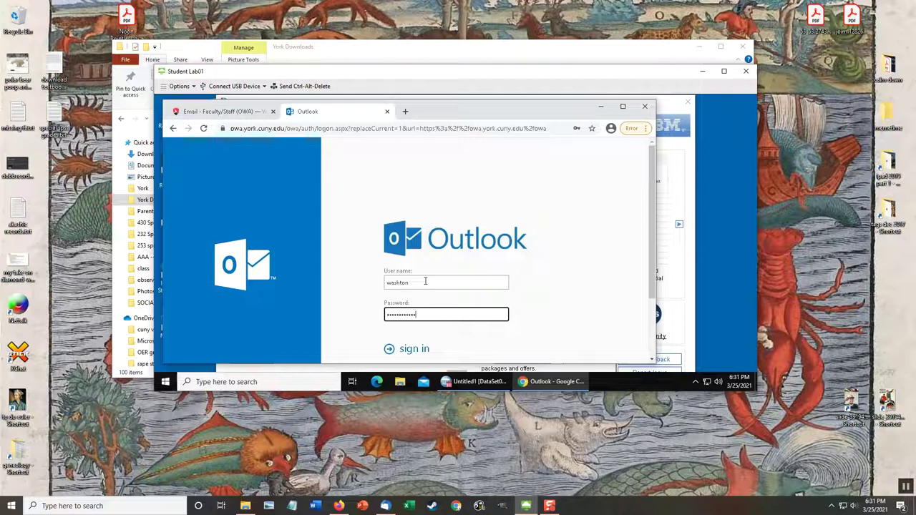
{"action": "key", "text": "Return"}
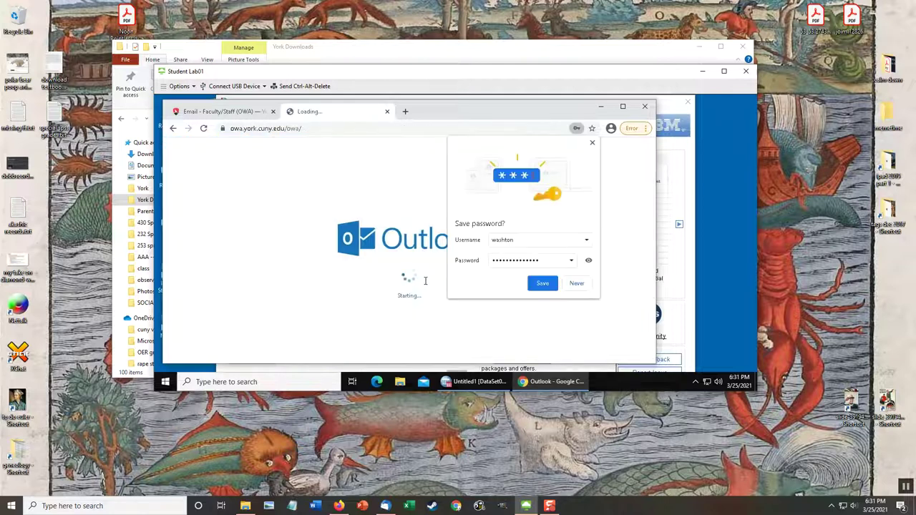
Open the no-subject message and download its week 4 twins.csv attachment.
{"action": "left_click", "coordinate": [592, 145]}
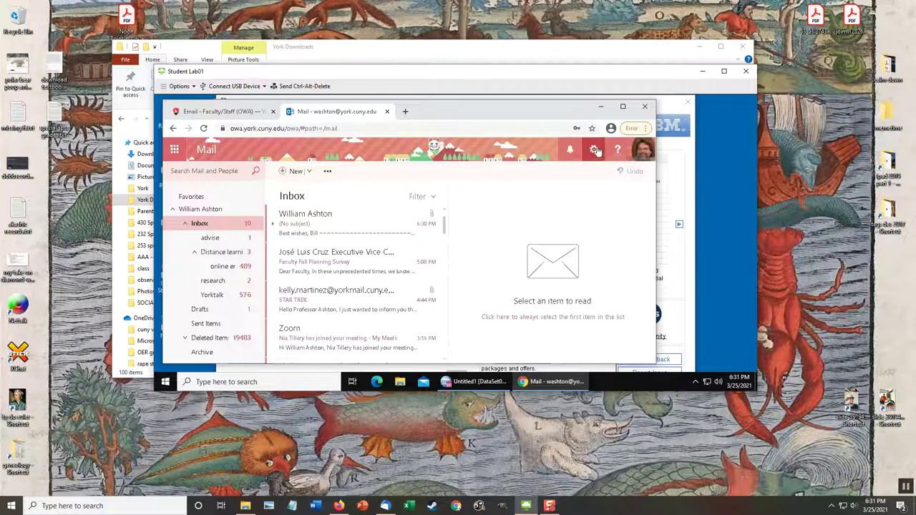
{"action": "left_click", "coordinate": [321, 217]}
{"action": "scroll", "coordinate": [608, 292], "scroll_direction": "down", "scroll_amount": 5}
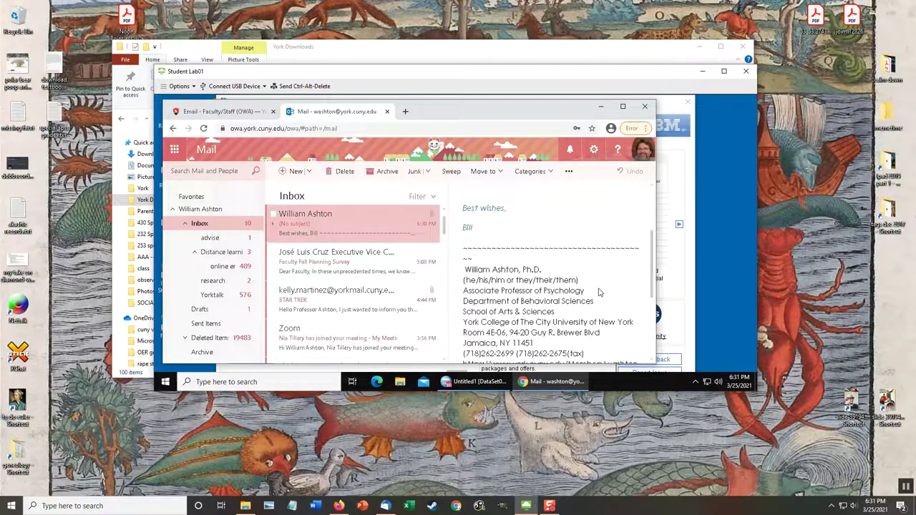
{"action": "scroll", "coordinate": [581, 296], "scroll_direction": "up", "scroll_amount": 5}
{"action": "left_click", "coordinate": [579, 292]}
{"action": "left_click", "coordinate": [528, 322]}
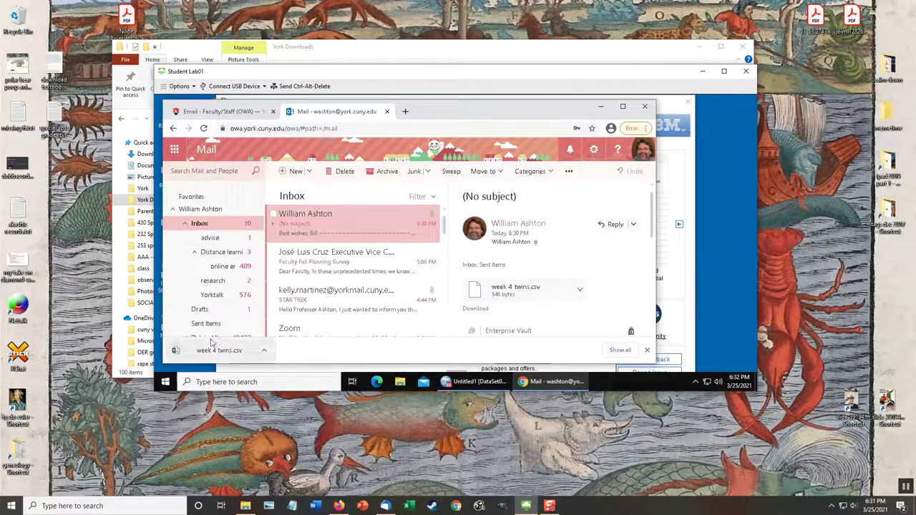
{"action": "left_click", "coordinate": [264, 350]}
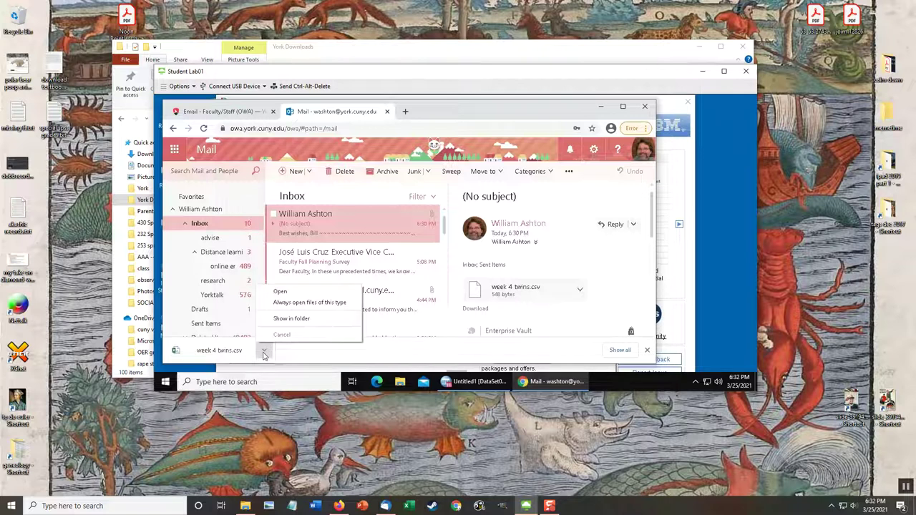
Show week 4 twins in Downloads, drag it onto the desktop, and minimize the windows.
{"action": "left_click", "coordinate": [290, 318]}
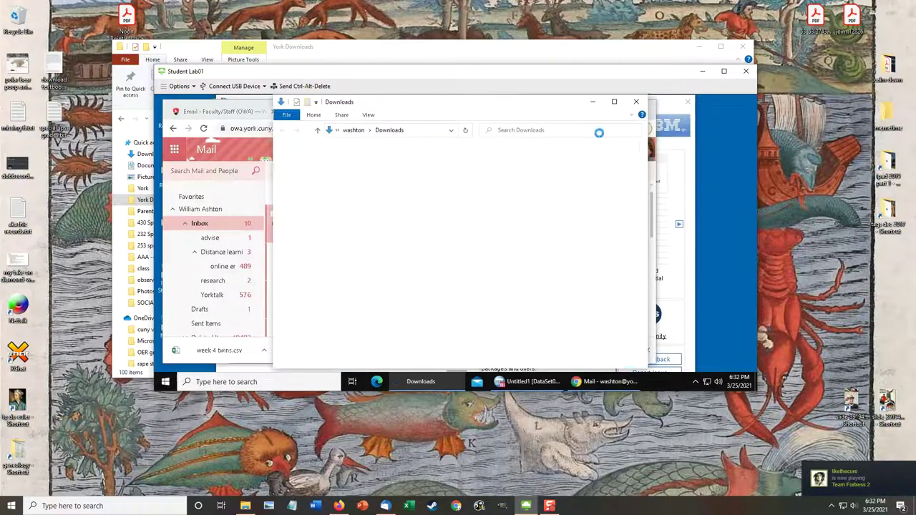
{"action": "left_click", "coordinate": [451, 131]}
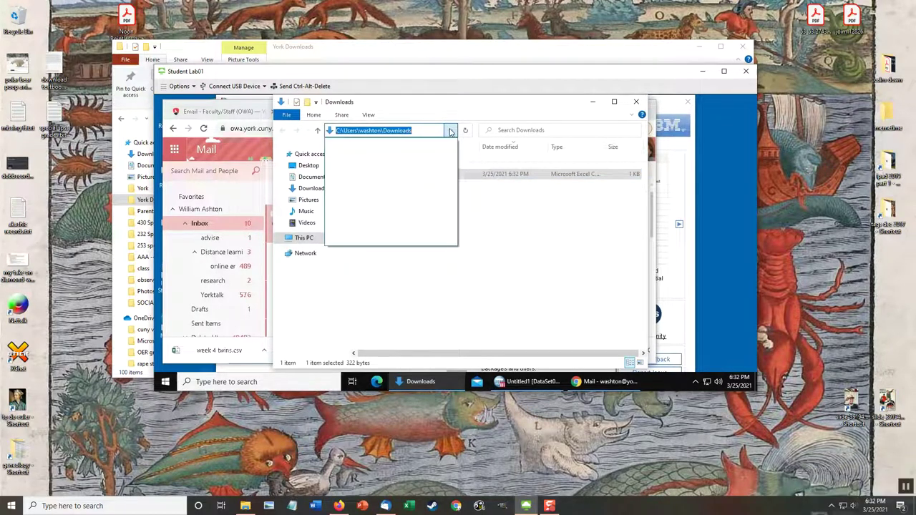
{"action": "left_click", "coordinate": [451, 131]}
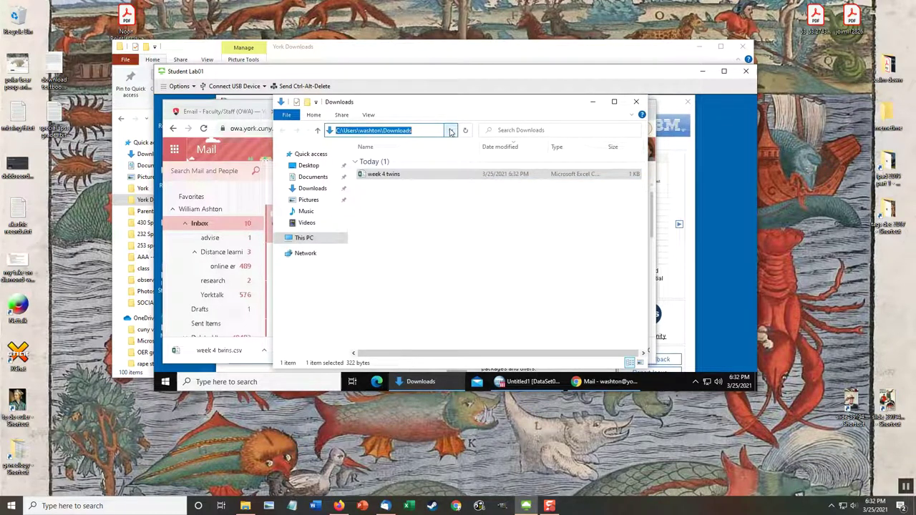
{"action": "left_click", "coordinate": [451, 131]}
{"action": "left_click", "coordinate": [451, 130]}
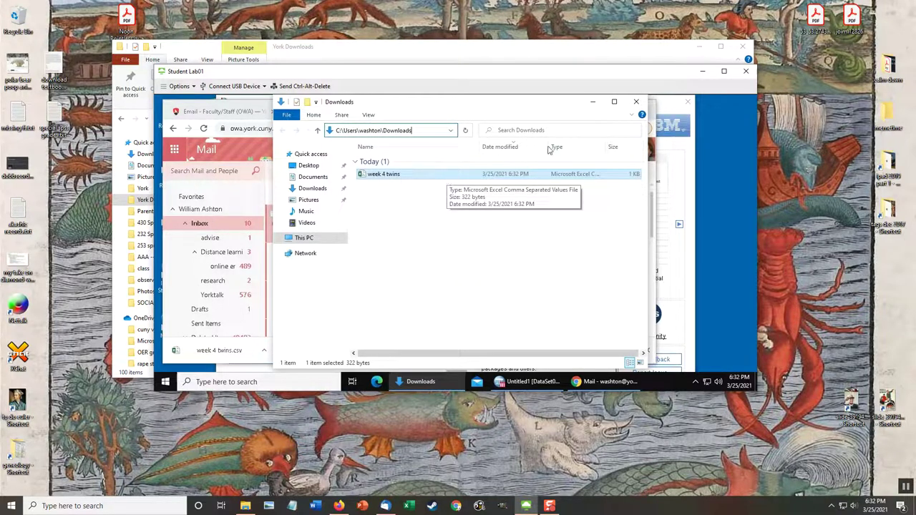
{"action": "left_click_drag", "start_coordinate": [491, 175], "coordinate": [730, 224]}
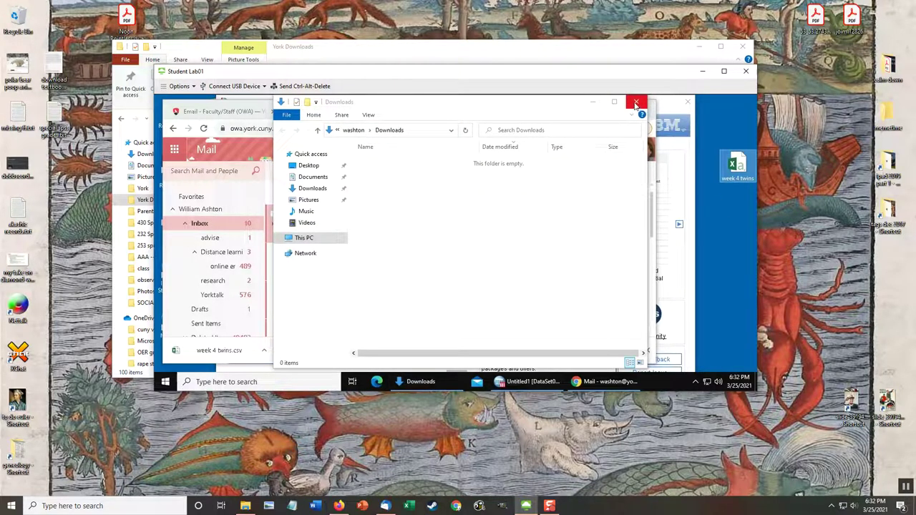
{"action": "left_click", "coordinate": [592, 101]}
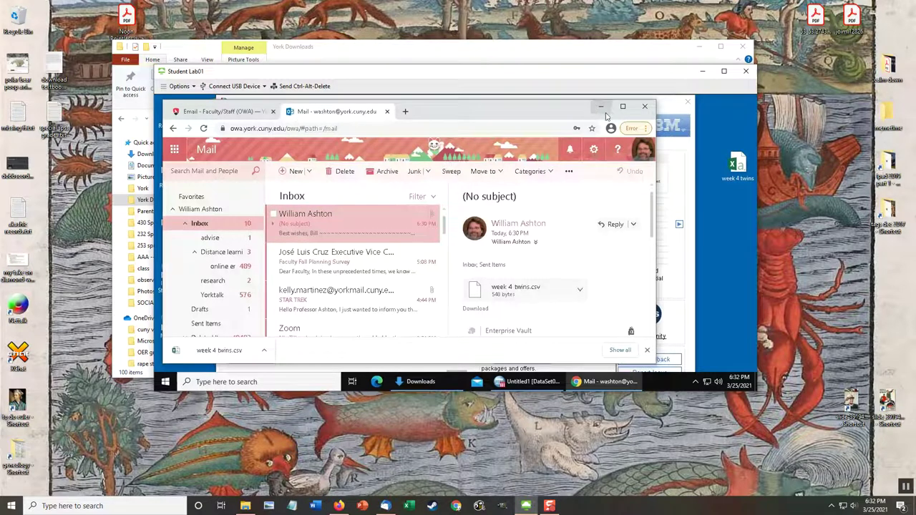
{"action": "left_click", "coordinate": [601, 106]}
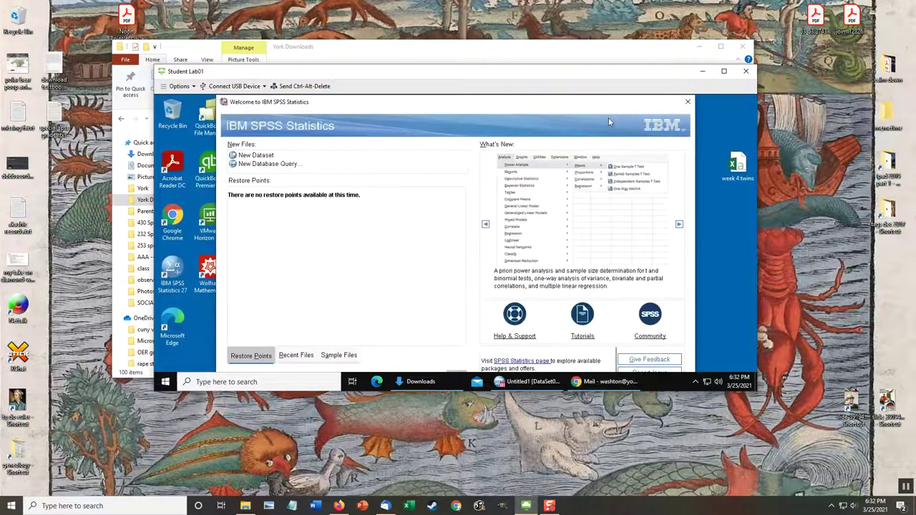
Browse for another file in SPSS and point the Open dialog at the Desktop.
{"action": "left_click", "coordinate": [297, 356]}
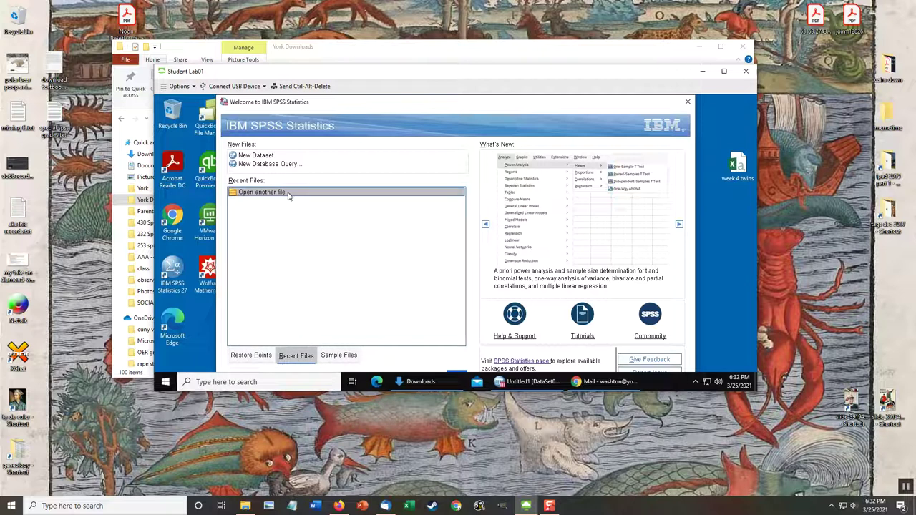
{"action": "double_click", "coordinate": [288, 195]}
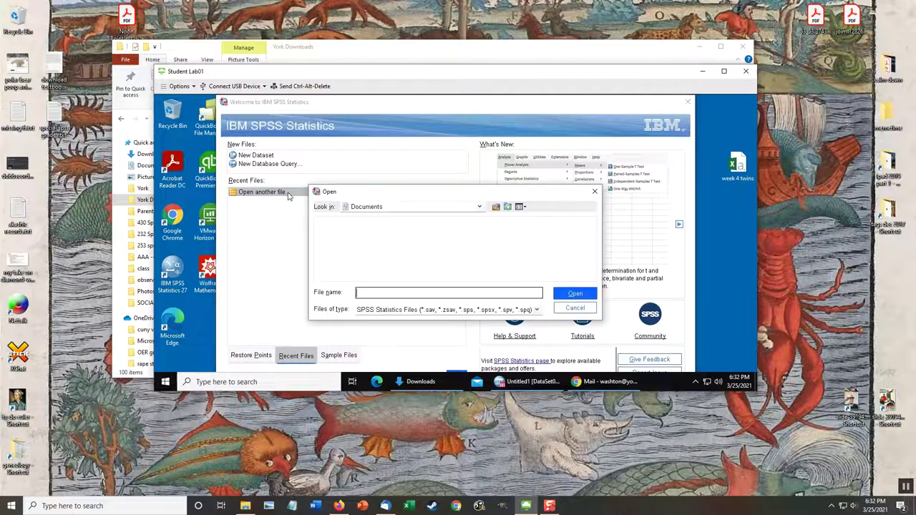
{"action": "left_click", "coordinate": [480, 207]}
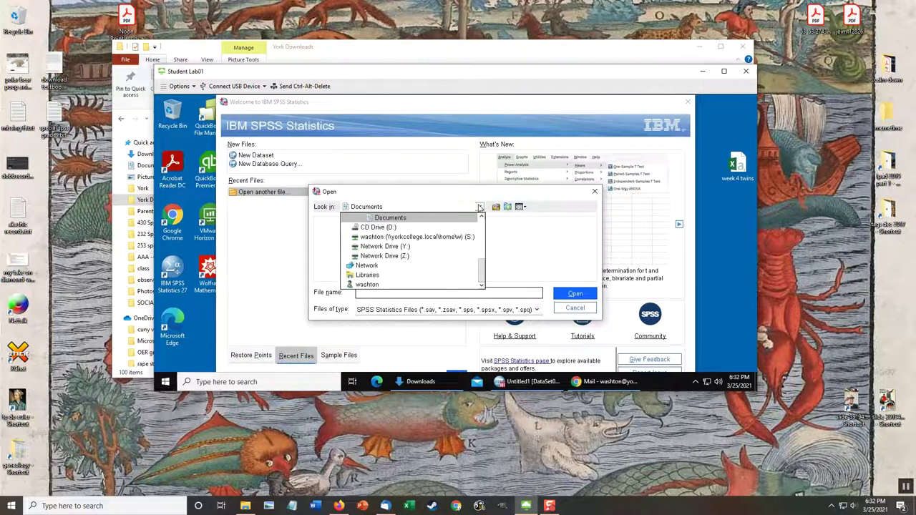
{"action": "scroll", "coordinate": [415, 236], "scroll_direction": "up", "scroll_amount": 5}
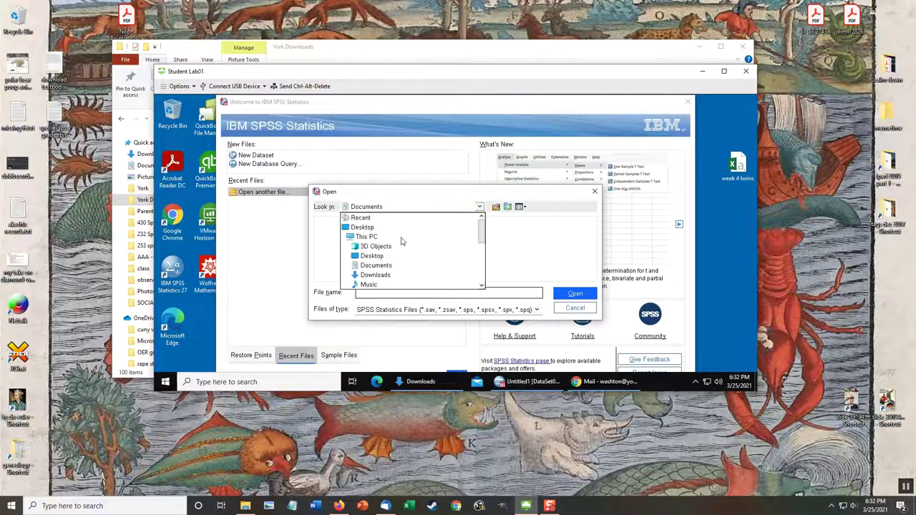
{"action": "left_click", "coordinate": [369, 226]}
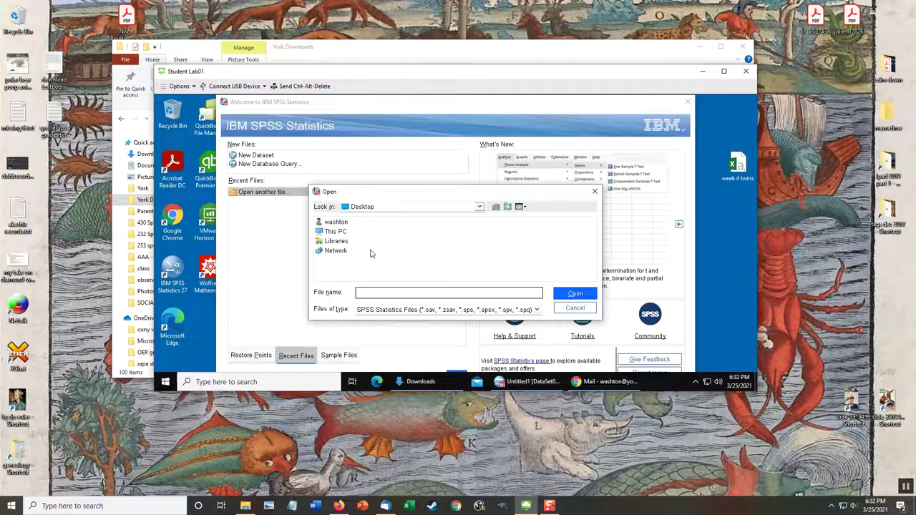
Set Files of type to All Files (*.*) and open week 4 twins.csv.
{"action": "left_click", "coordinate": [529, 310]}
{"action": "scroll", "coordinate": [492, 304], "scroll_direction": "down", "scroll_amount": 1}
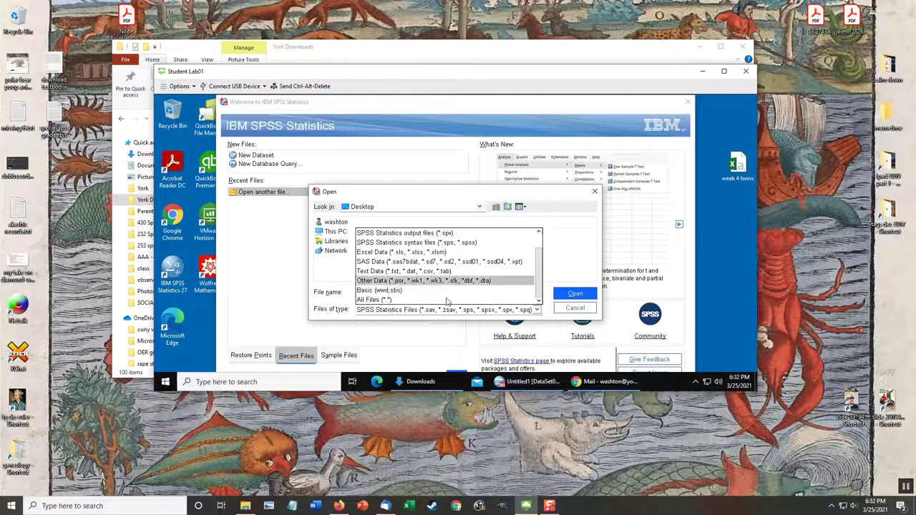
{"action": "left_click", "coordinate": [442, 301]}
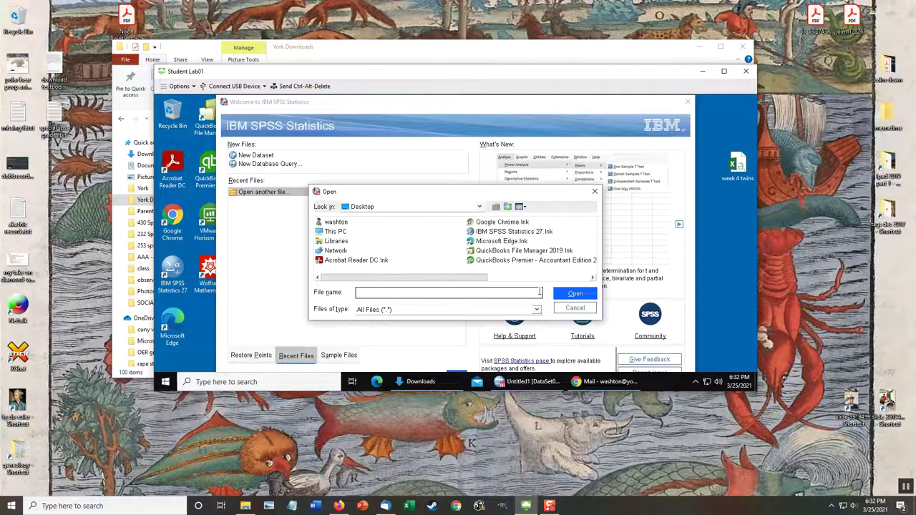
{"action": "scroll", "coordinate": [456, 283], "scroll_direction": "down", "scroll_amount": 3}
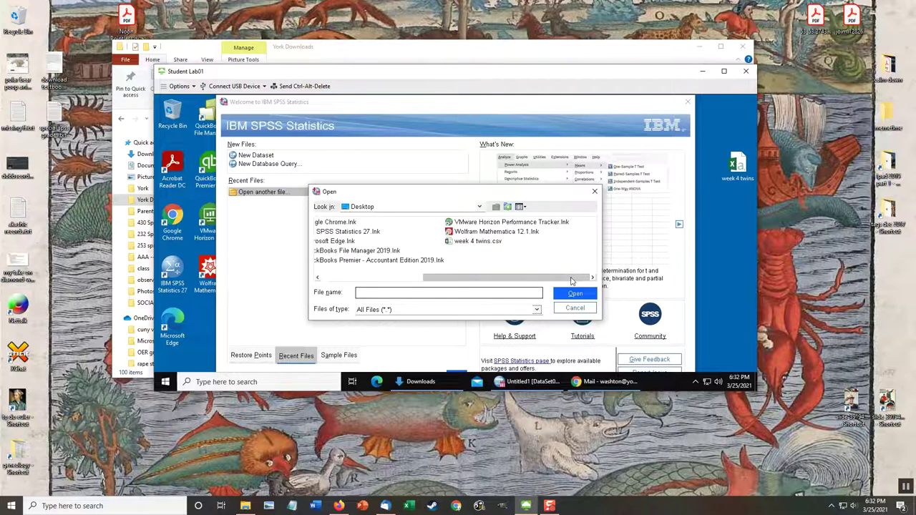
{"action": "left_click", "coordinate": [476, 243]}
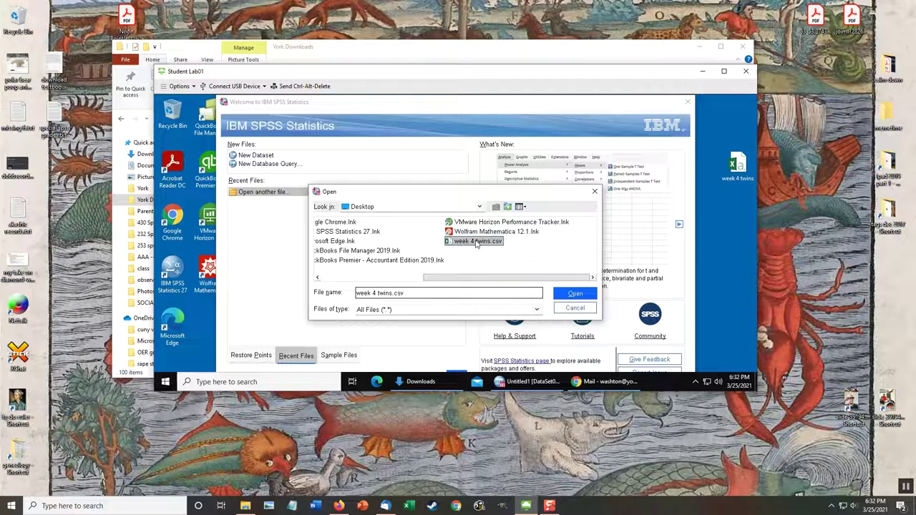
{"action": "left_click", "coordinate": [476, 243]}
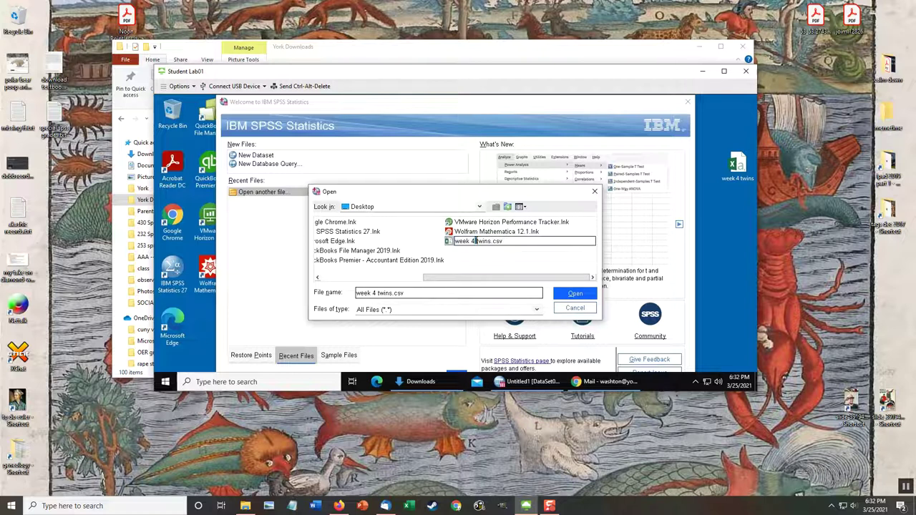
{"action": "left_click", "coordinate": [569, 297]}
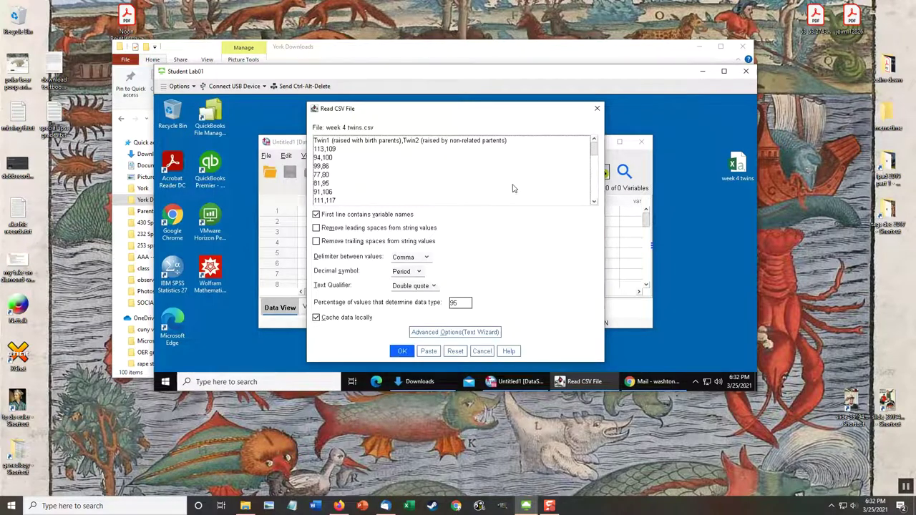
Accept the Read CSV File settings to import Twin1 and Twin2, then start saving.
{"action": "left_click", "coordinate": [402, 355]}
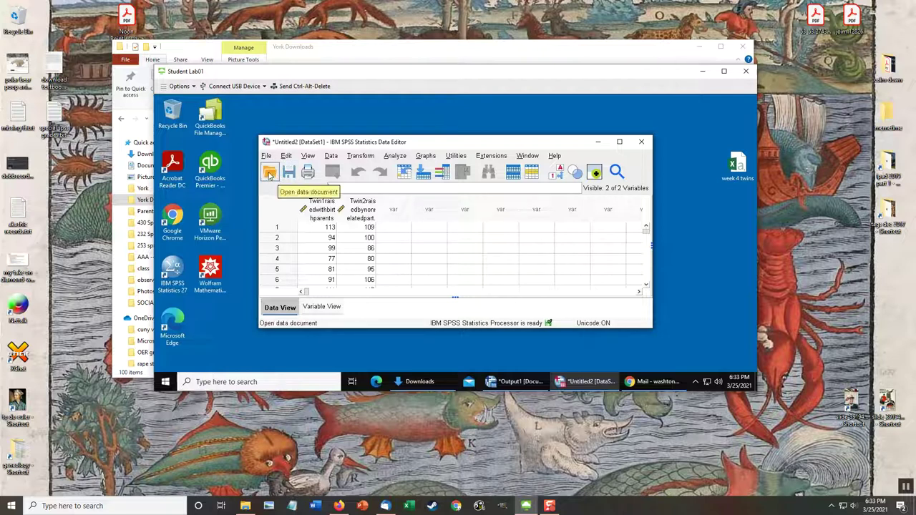
{"action": "left_click", "coordinate": [289, 172]}
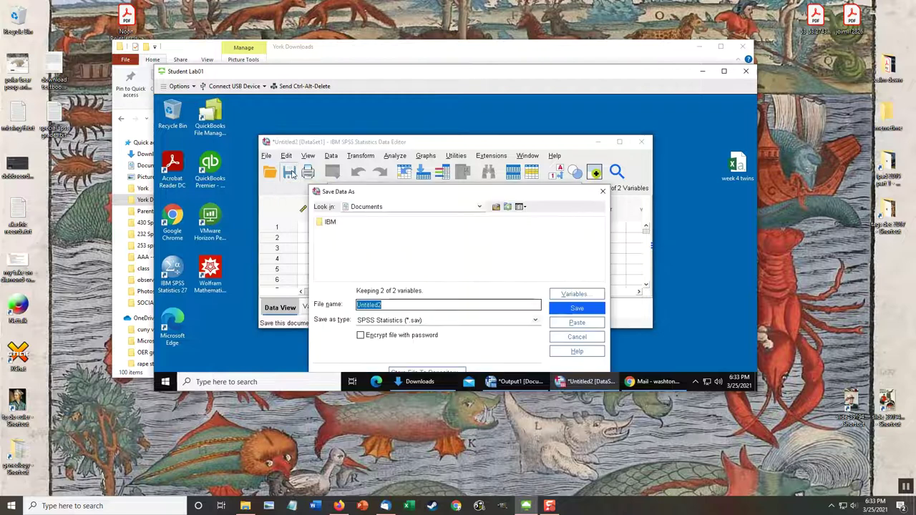
In Save Data As, pick the Desktop folder and replace Untitled2 with 'twins' to save twins.sav.
{"action": "left_click", "coordinate": [479, 206]}
{"action": "scroll", "coordinate": [428, 259], "scroll_direction": "up", "scroll_amount": 5}
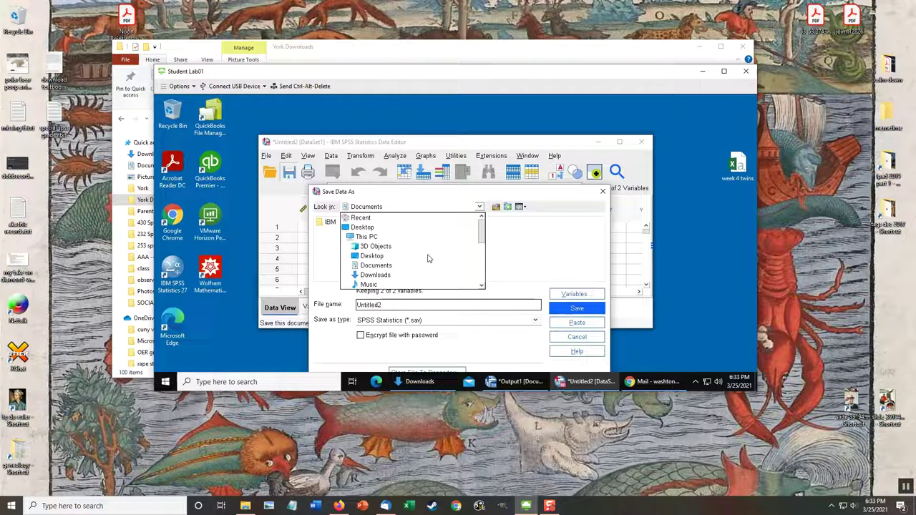
{"action": "left_click", "coordinate": [359, 229]}
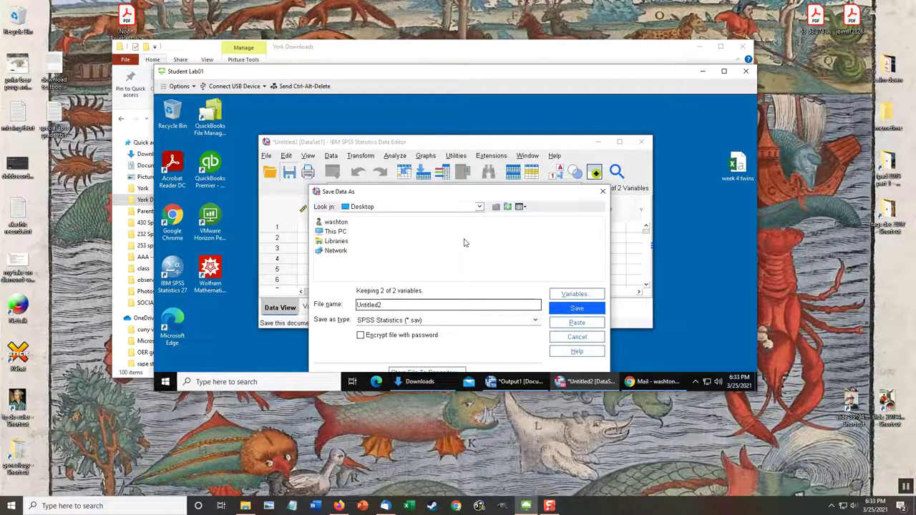
{"action": "left_click_drag", "start_coordinate": [380, 302], "coordinate": [331, 304]}
{"action": "type", "text": "twins"}
{"action": "left_click", "coordinate": [578, 309]}
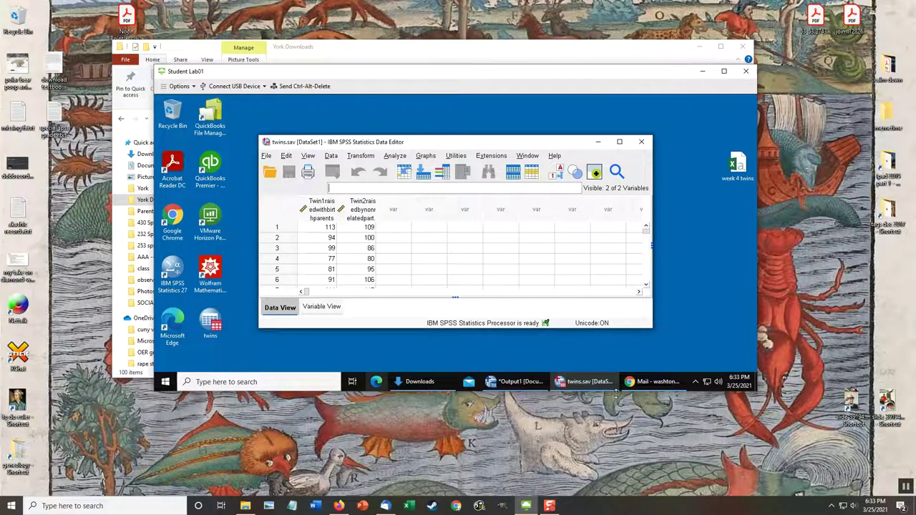
Switch to the Chrome web mail window and start a reply to the self-sent message.
{"action": "left_click", "coordinate": [662, 382]}
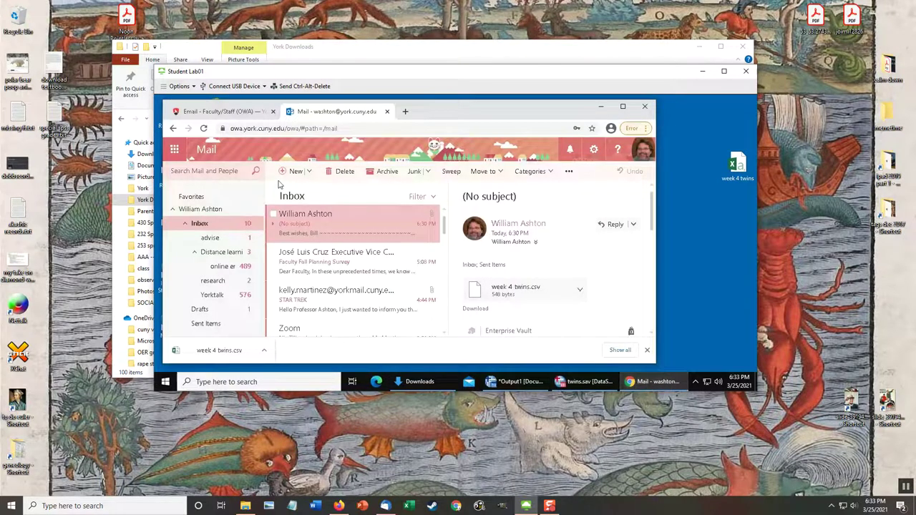
{"action": "left_click", "coordinate": [609, 224]}
{"action": "scroll", "coordinate": [558, 297], "scroll_direction": "up", "scroll_amount": 5}
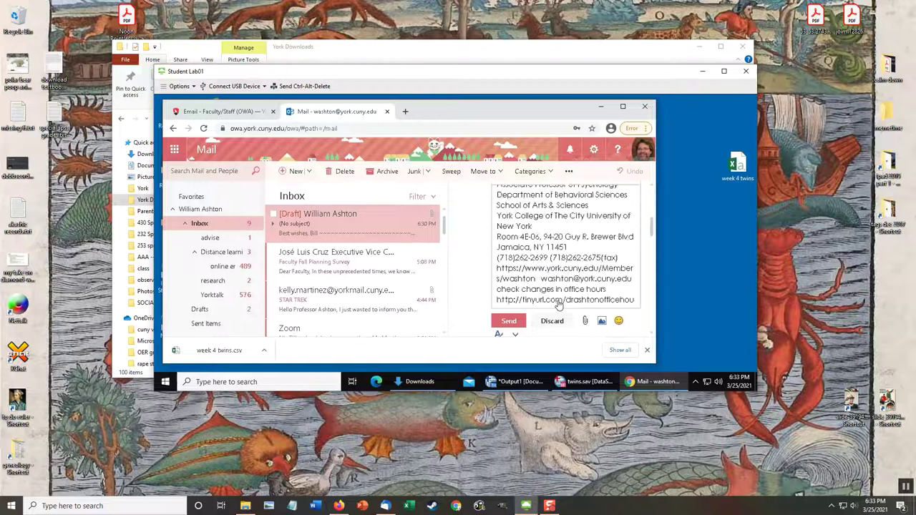
{"action": "scroll", "coordinate": [561, 300], "scroll_direction": "down", "scroll_amount": 1}
Attach twins.sav from the Desktop to the reply and send it.
{"action": "left_click", "coordinate": [586, 323]}
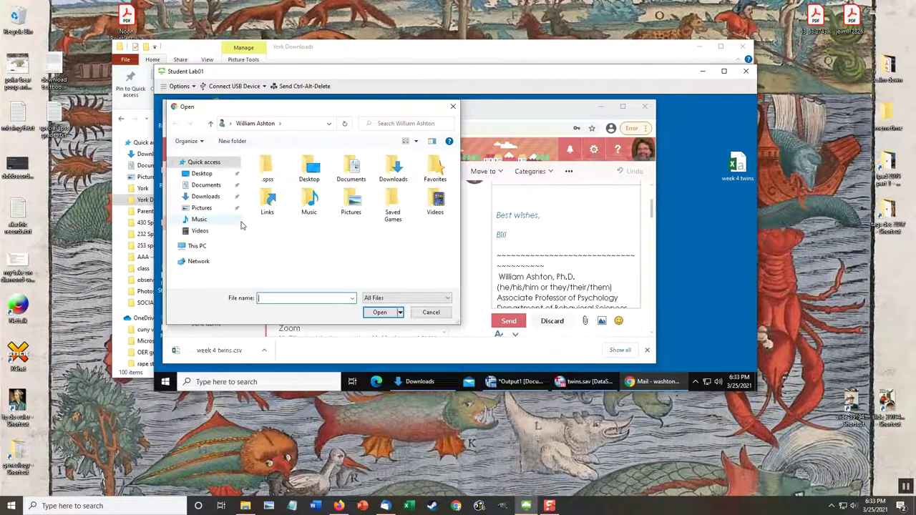
{"action": "left_click", "coordinate": [202, 174]}
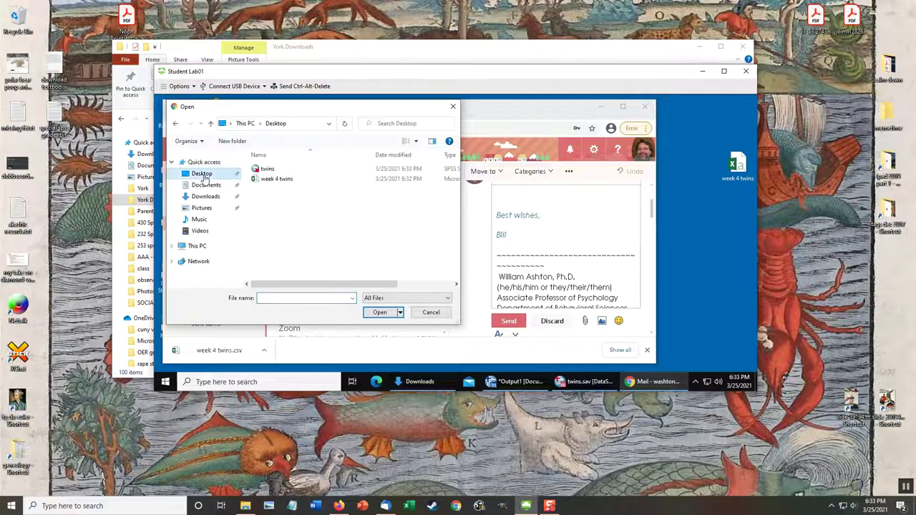
{"action": "double_click", "coordinate": [270, 170]}
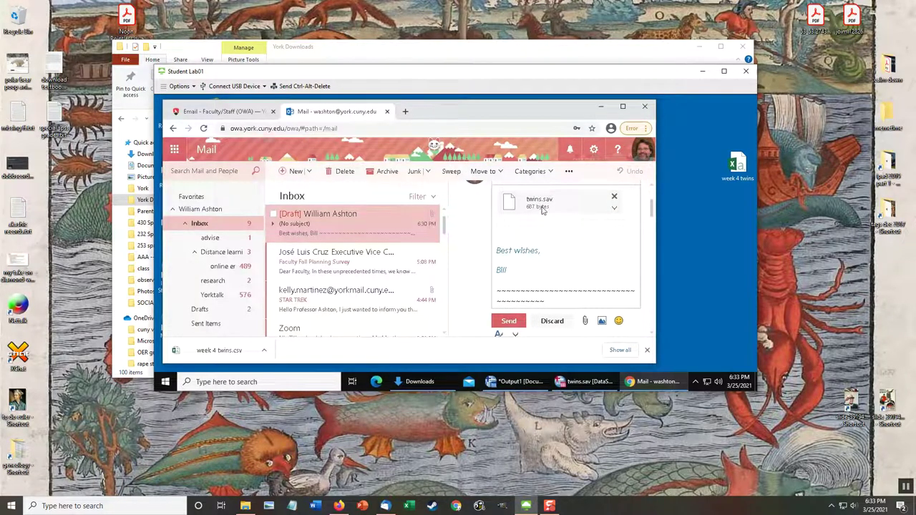
{"action": "left_click", "coordinate": [510, 321]}
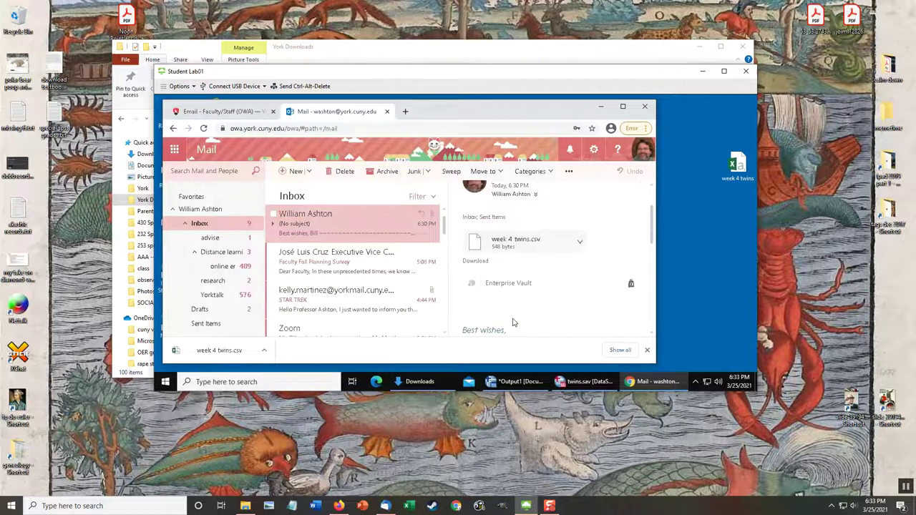
{"action": "left_click", "coordinate": [703, 75]}
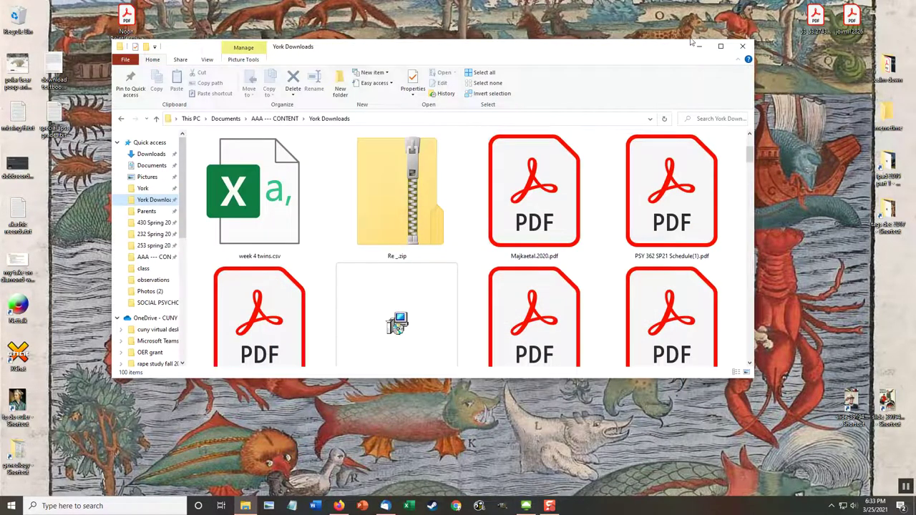
Return to the local Outlook mailbox, reload it and open the new message carrying twins.sav.
{"action": "left_click", "coordinate": [701, 45]}
{"action": "left_click", "coordinate": [339, 505]}
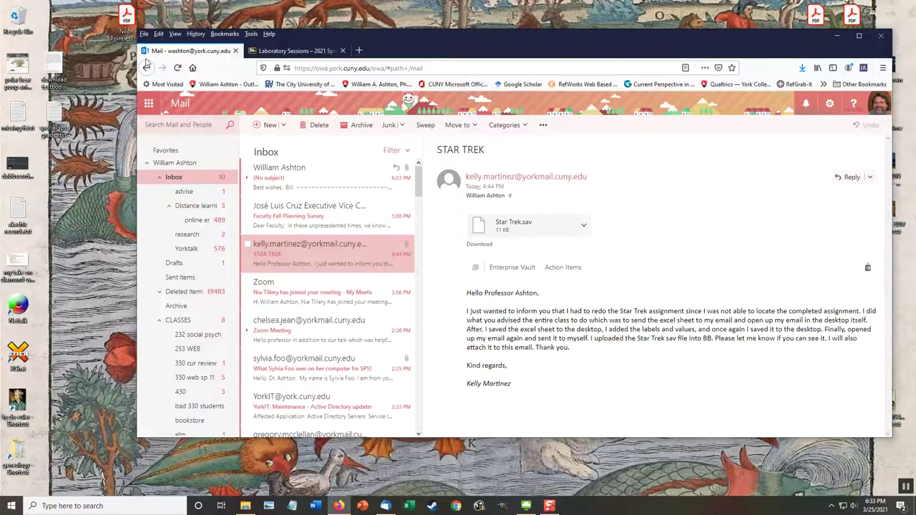
{"action": "left_click", "coordinate": [177, 69]}
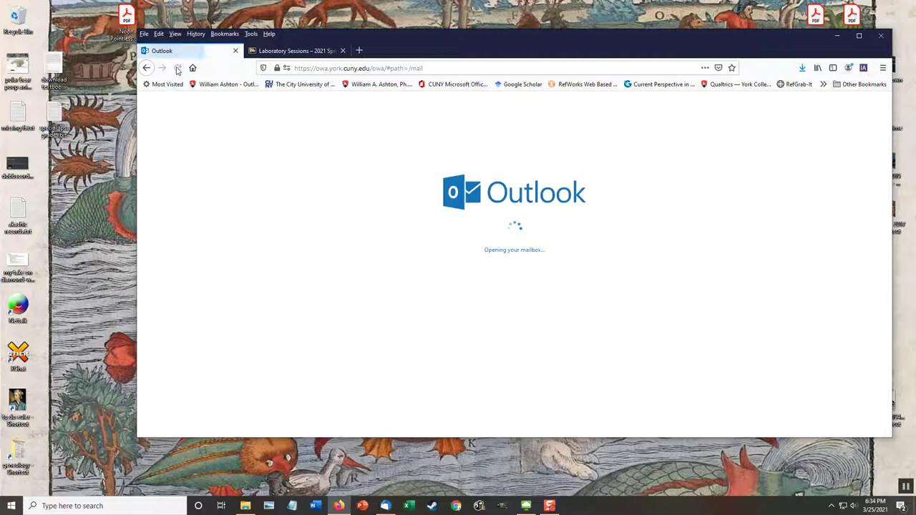
{"action": "left_click", "coordinate": [349, 188]}
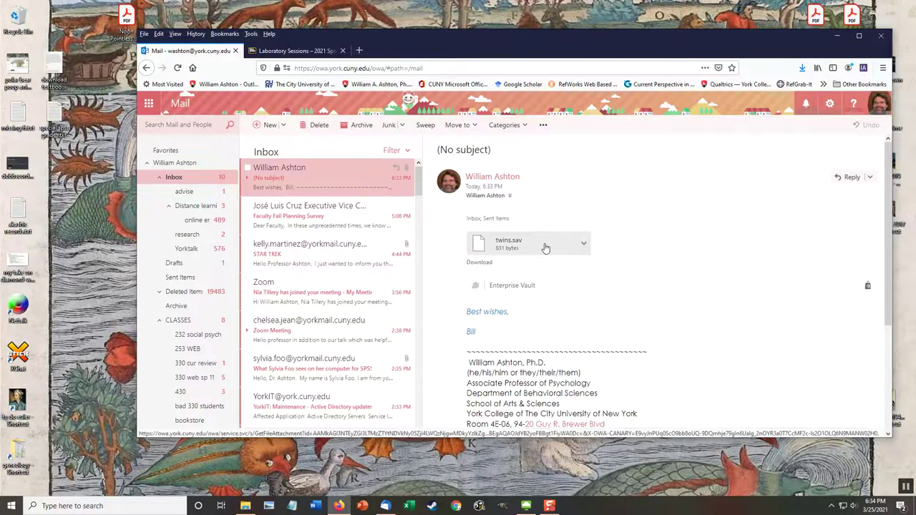
Download the twins.sav attachment and confirm saving it to the York Downloads folder.
{"action": "left_click_drag", "start_coordinate": [508, 247], "coordinate": [118, 262]}
{"action": "left_click", "coordinate": [581, 244]}
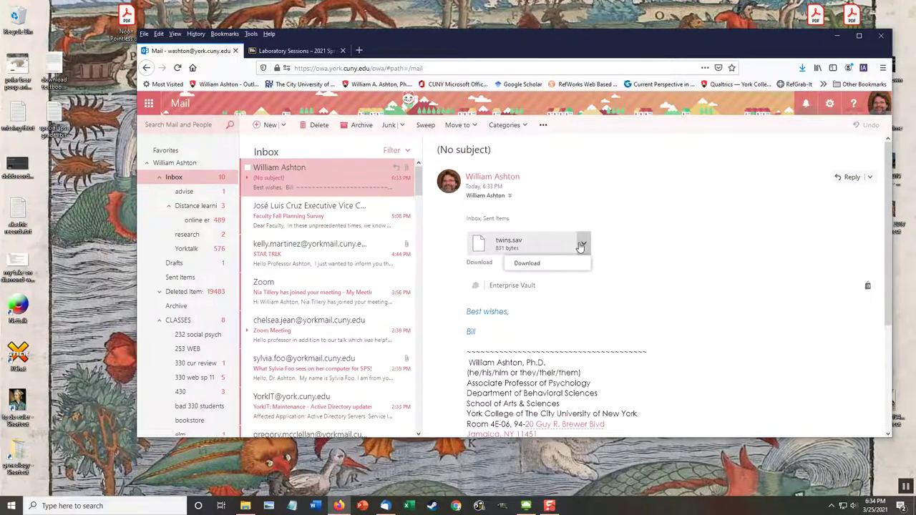
{"action": "left_click", "coordinate": [525, 263]}
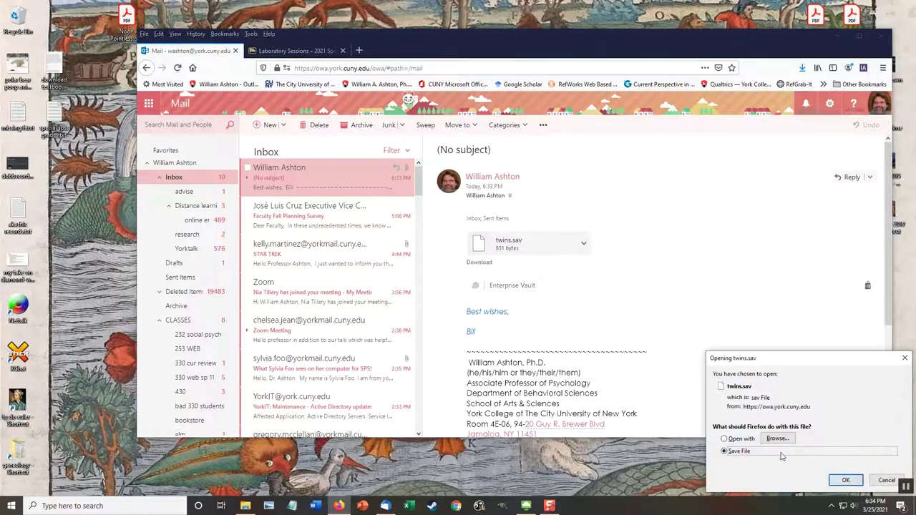
{"action": "left_click", "coordinate": [843, 480]}
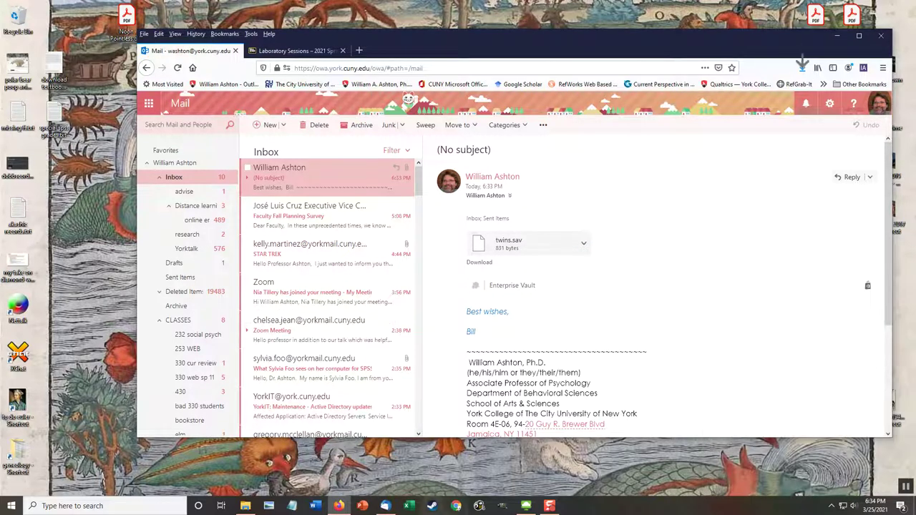
{"action": "left_click", "coordinate": [246, 506]}
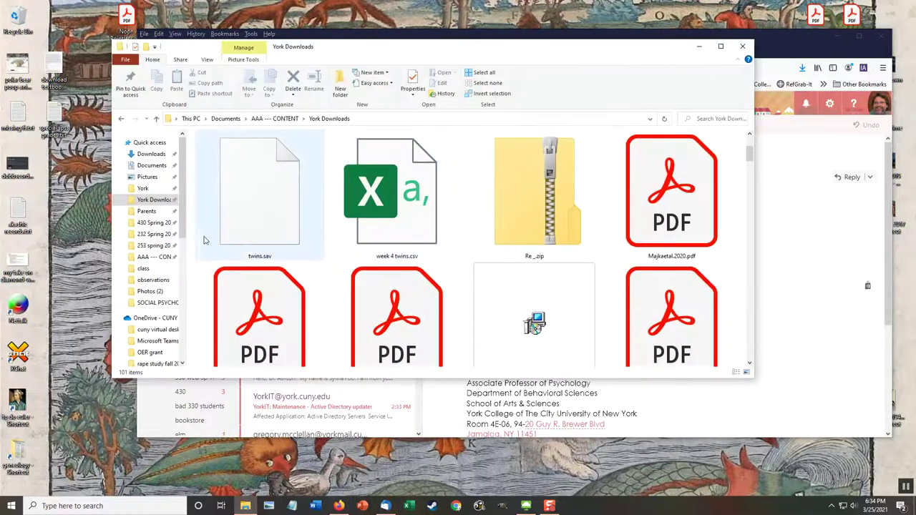